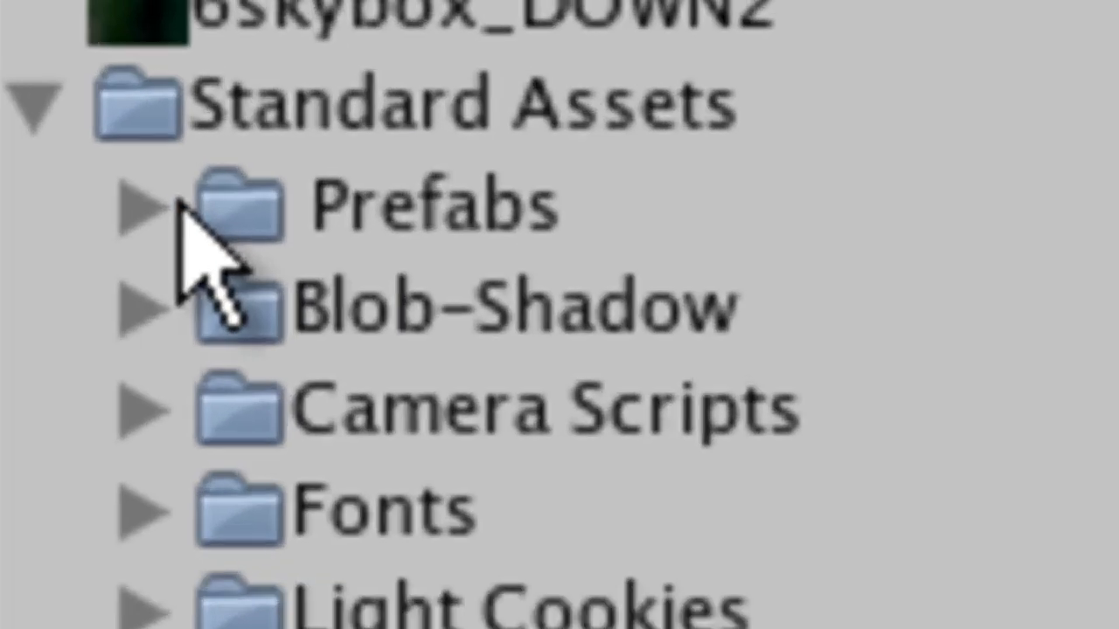
Step: Place the First Person Controller prefab in the scene and delete the original Main Camera
click(142, 208)
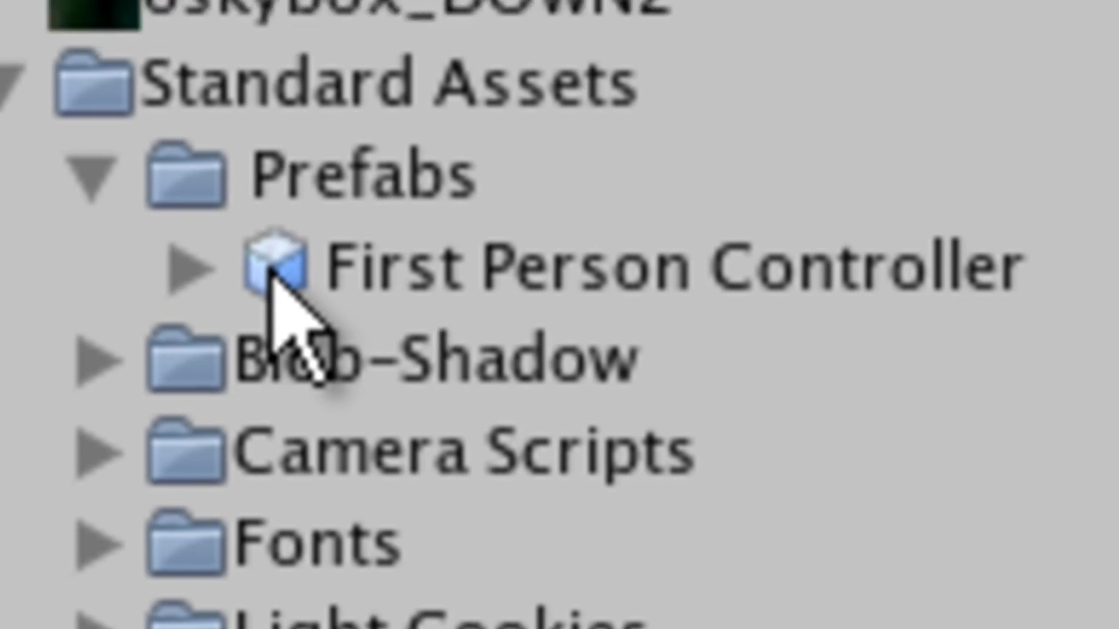
drag(271, 253, 278, 150)
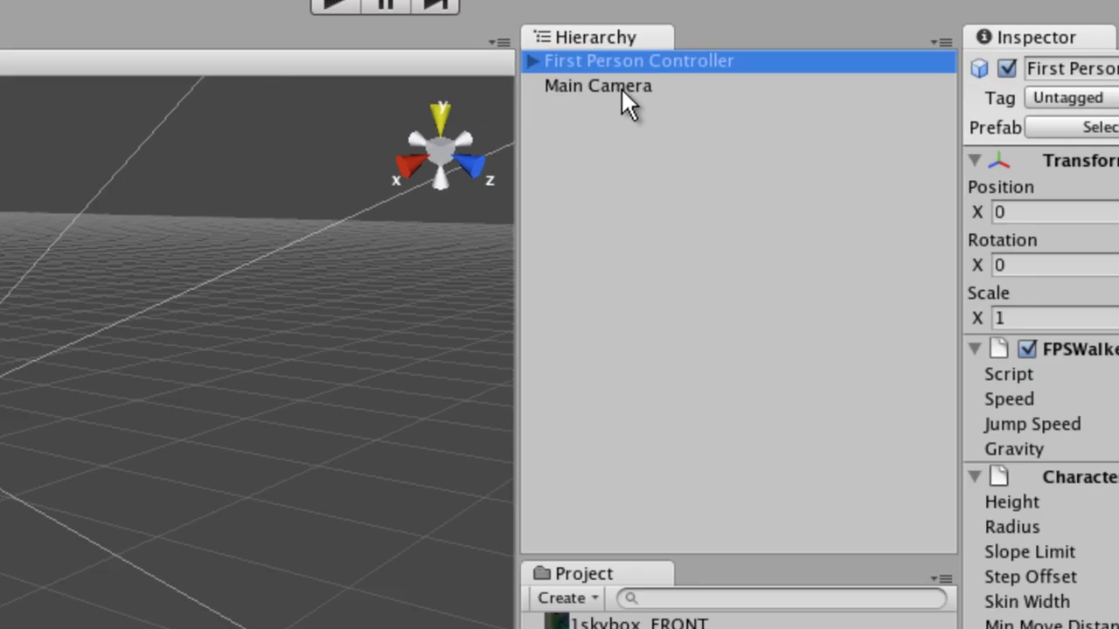
click(796, 39)
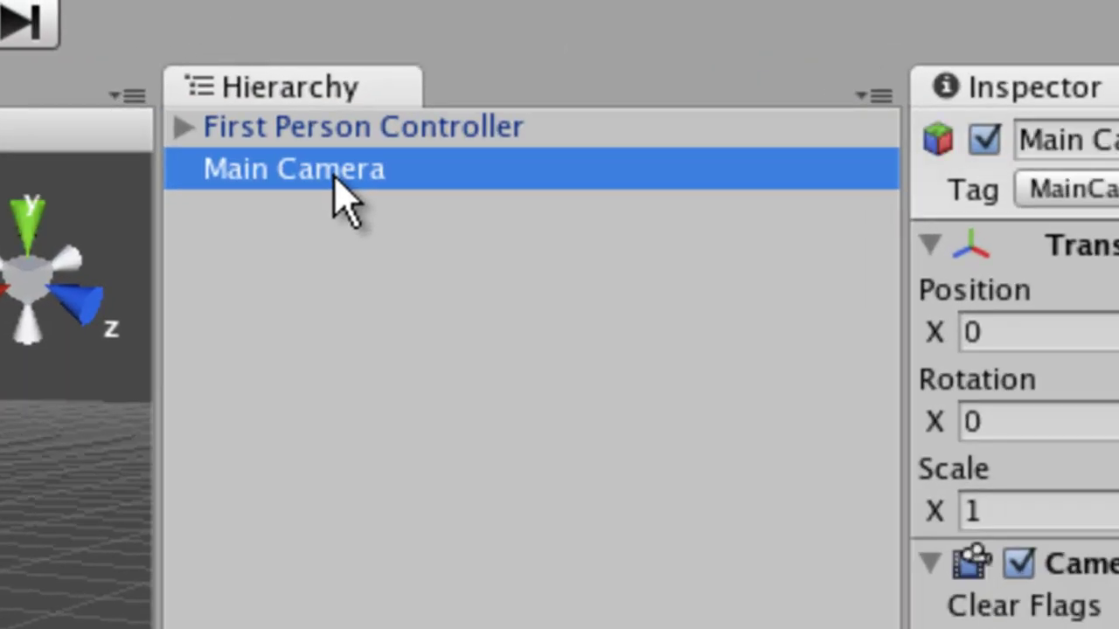
key(Delete)
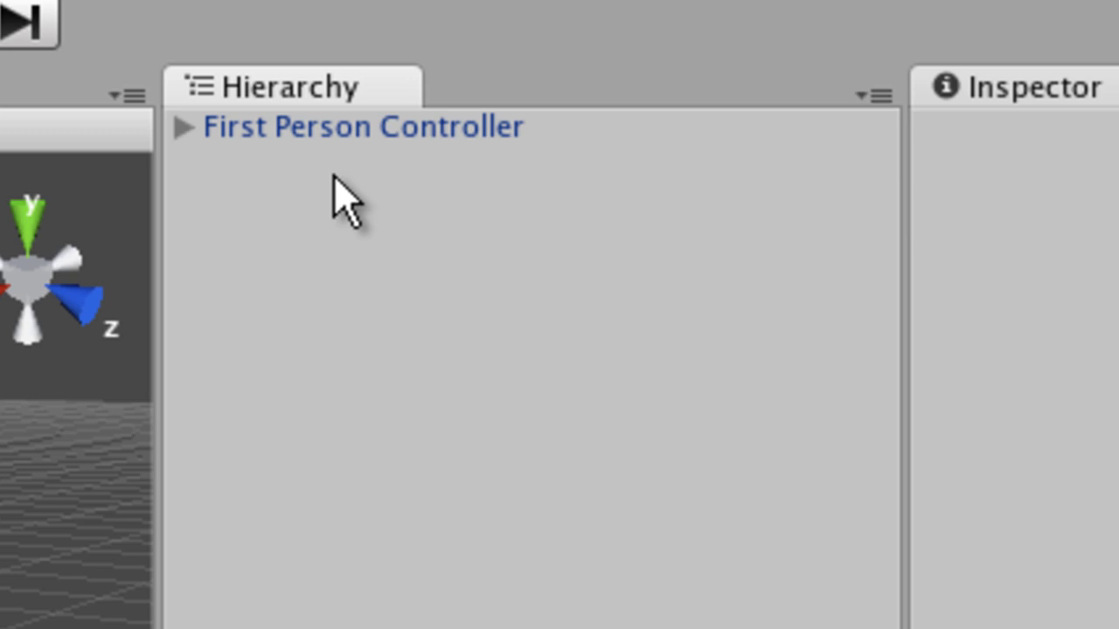
Step: Test the First Person Controller in Play mode, then stop and collapse Standard Assets
click(254, 136)
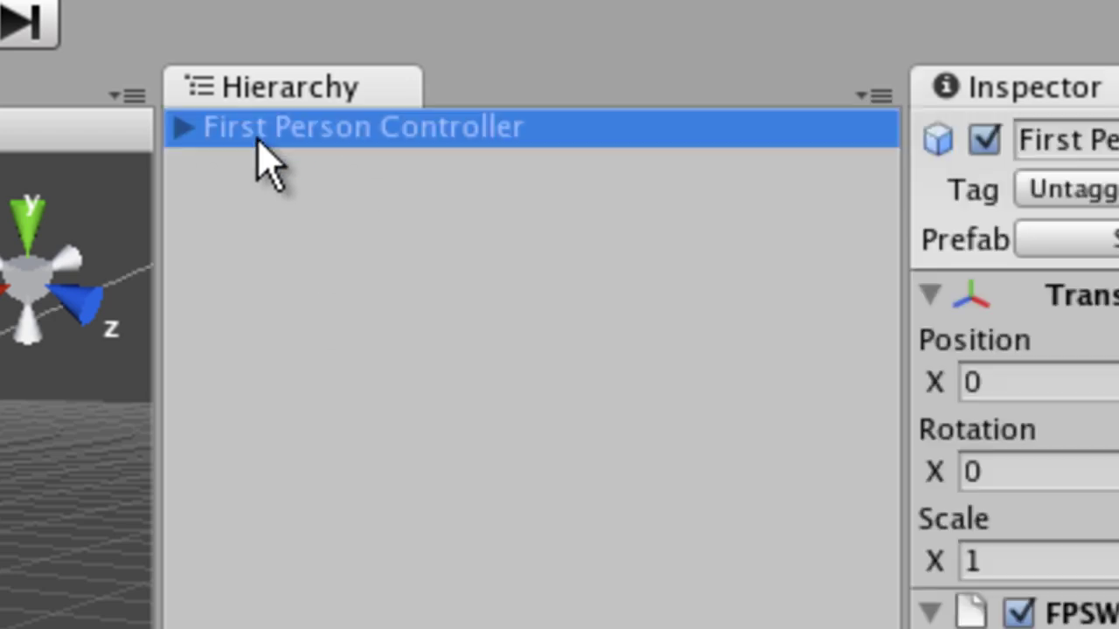
click(654, 9)
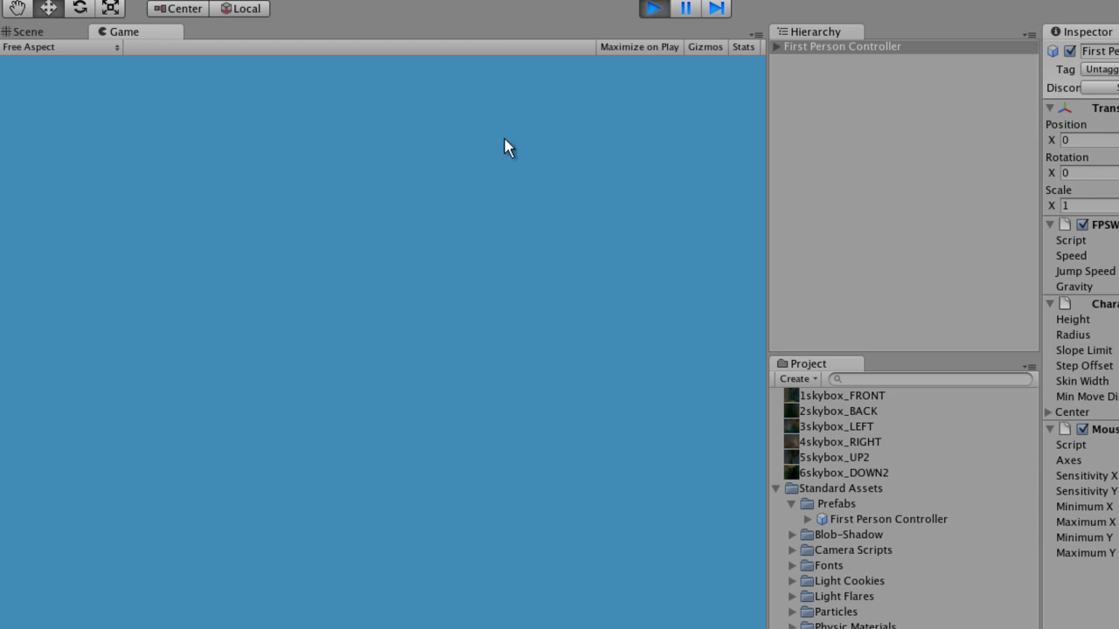
click(652, 9)
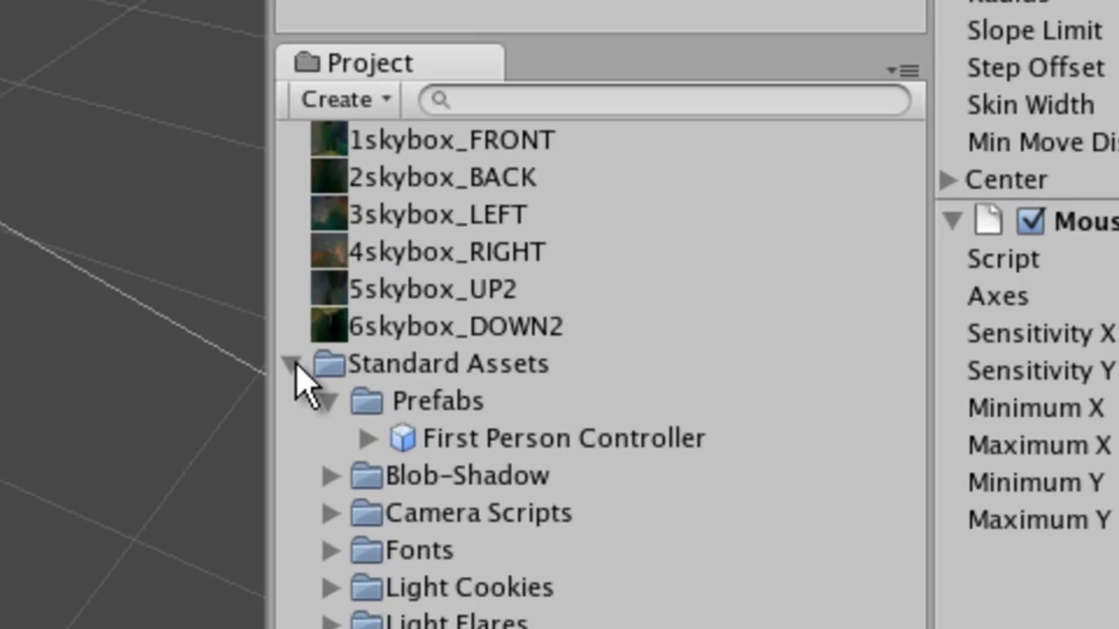
click(776, 489)
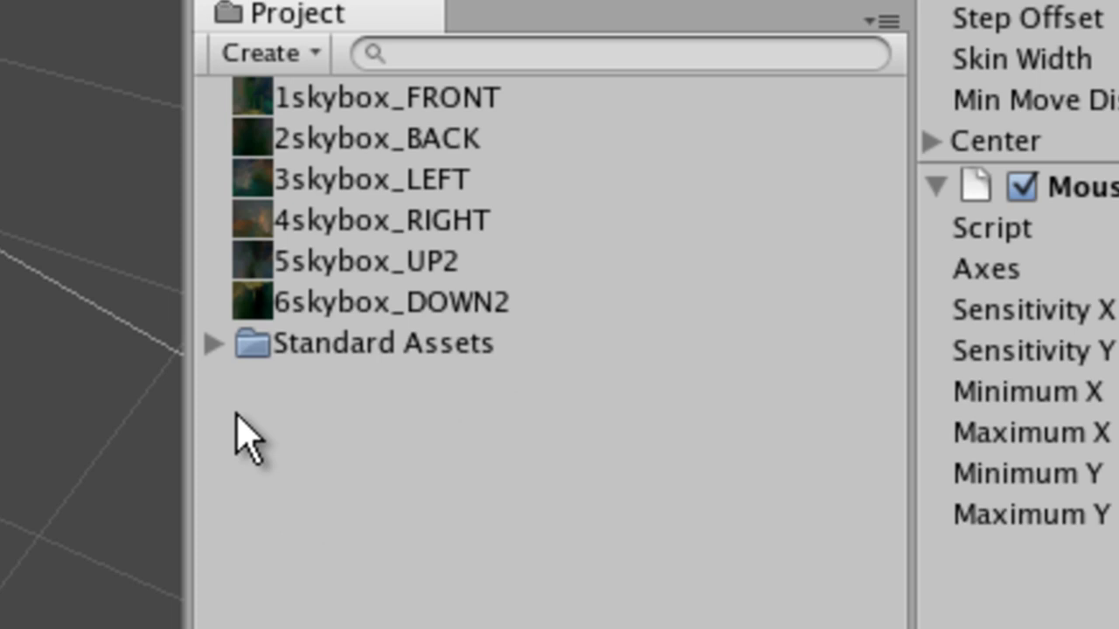
Step: Create a New Material in the Project panel and switch its shader to RenderFX/Skybox
click(293, 54)
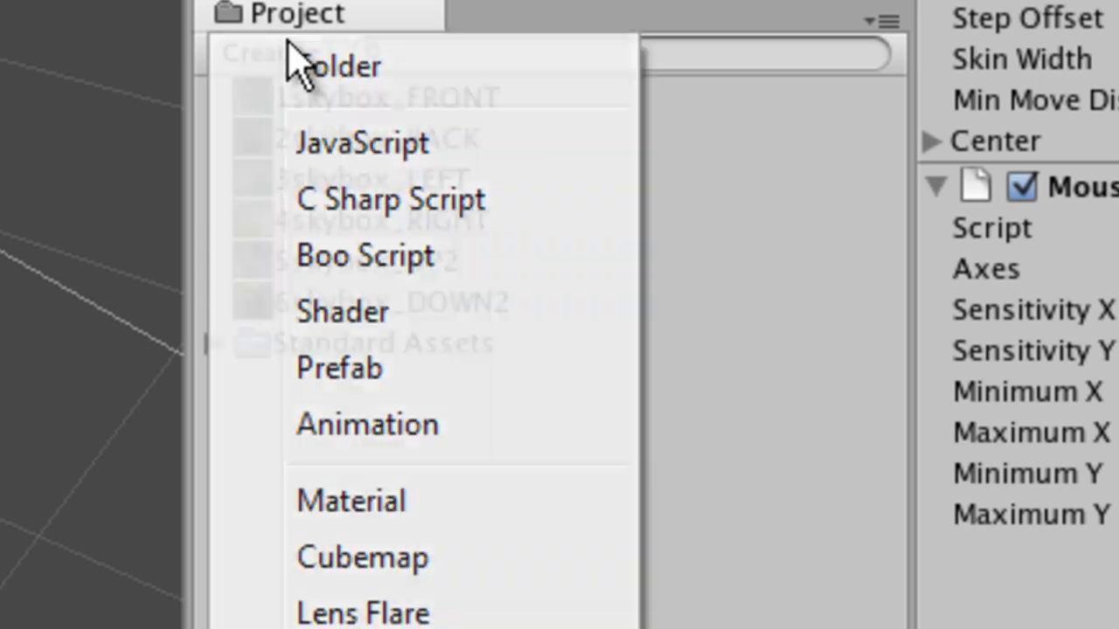
click(353, 511)
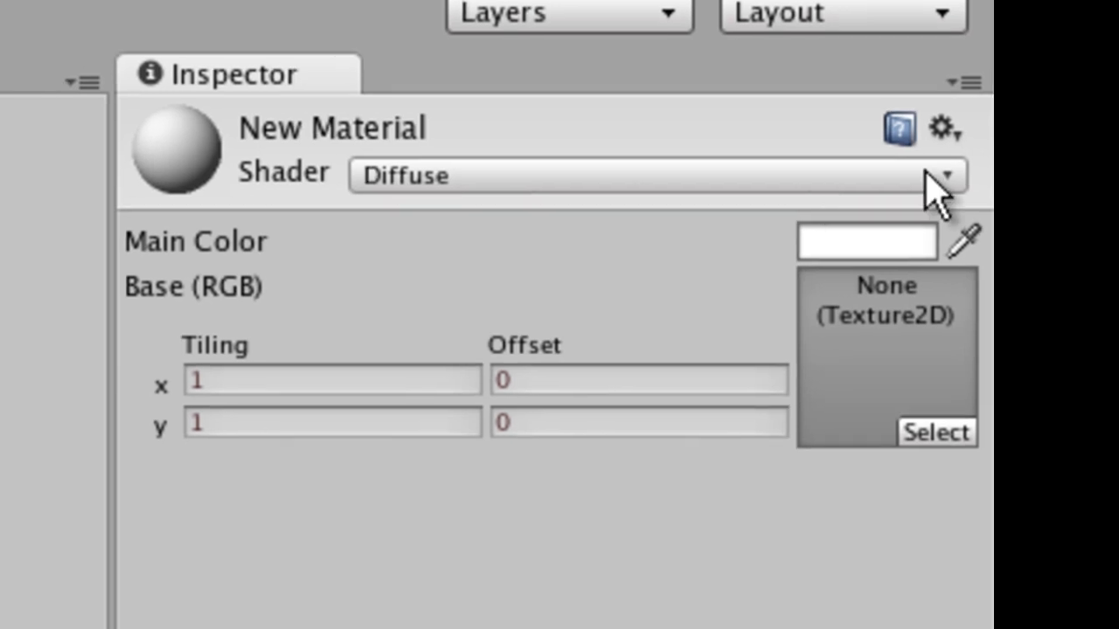
click(931, 186)
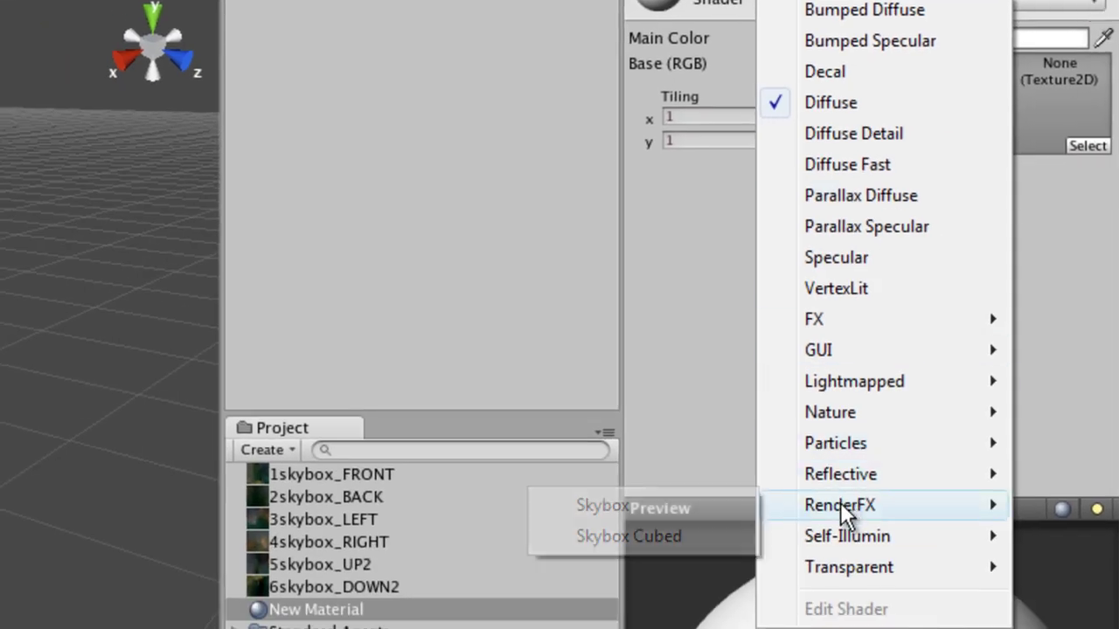
mouse_move(839, 505)
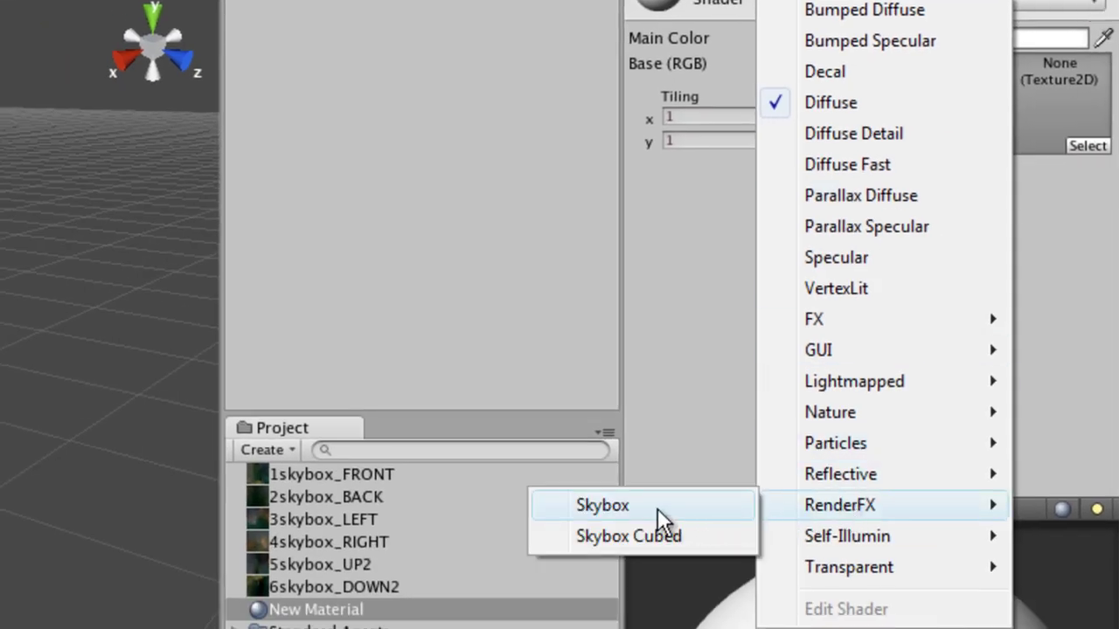
click(658, 508)
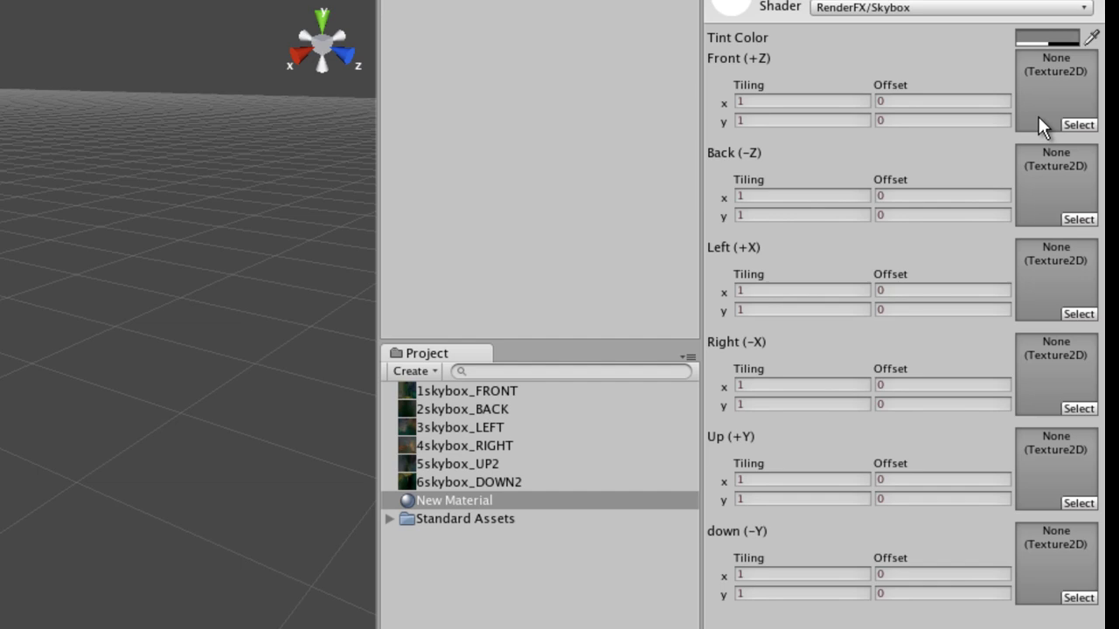
Step: Select 1skybox_FRONT and try Repeat wrap with 1024 max size, then revert wrap to Clamp
click(495, 612)
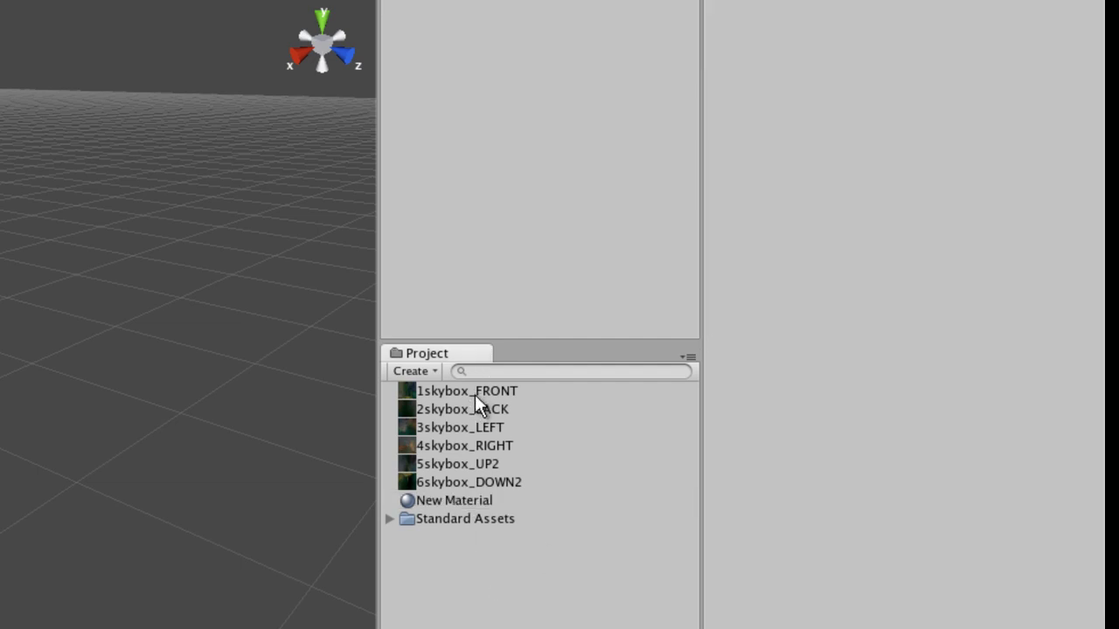
click(424, 394)
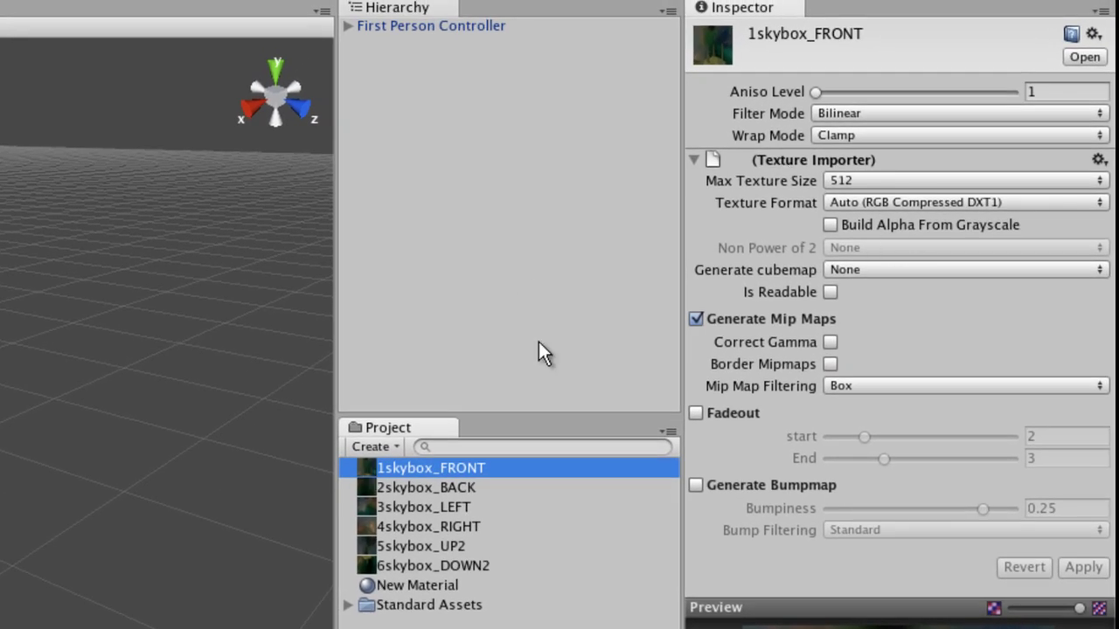
click(1023, 135)
click(943, 140)
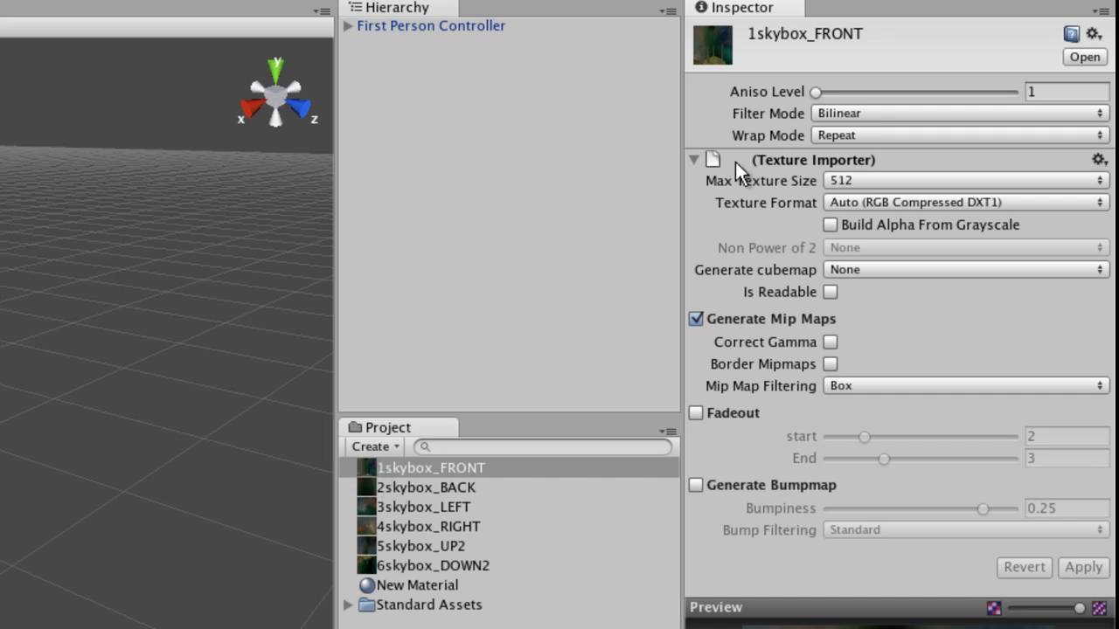
click(1034, 182)
click(878, 324)
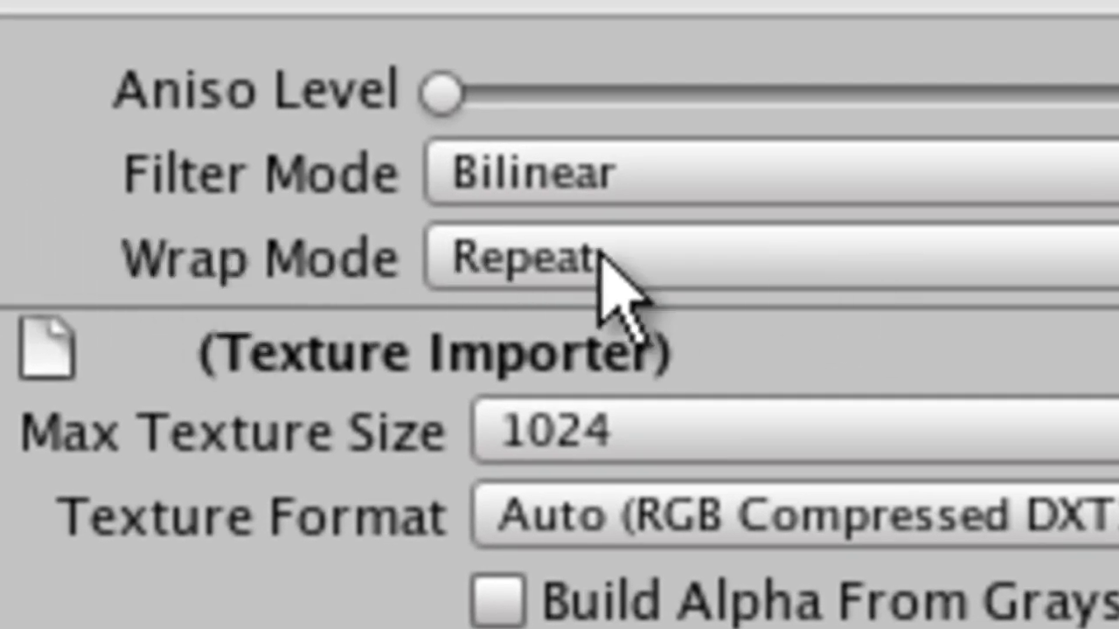
click(918, 236)
click(752, 390)
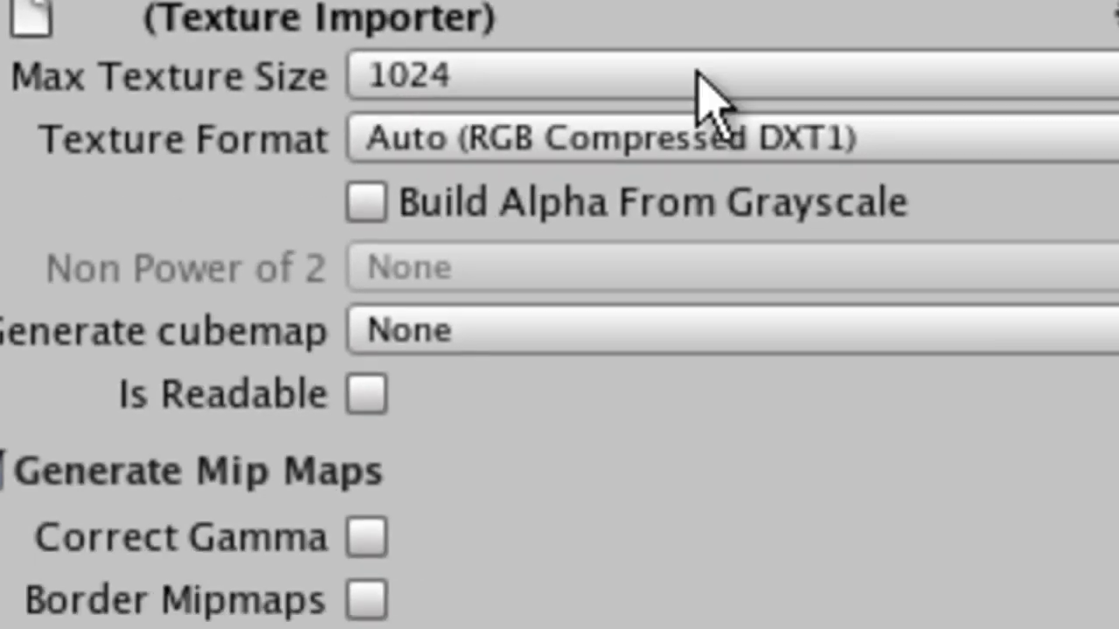
click(743, 57)
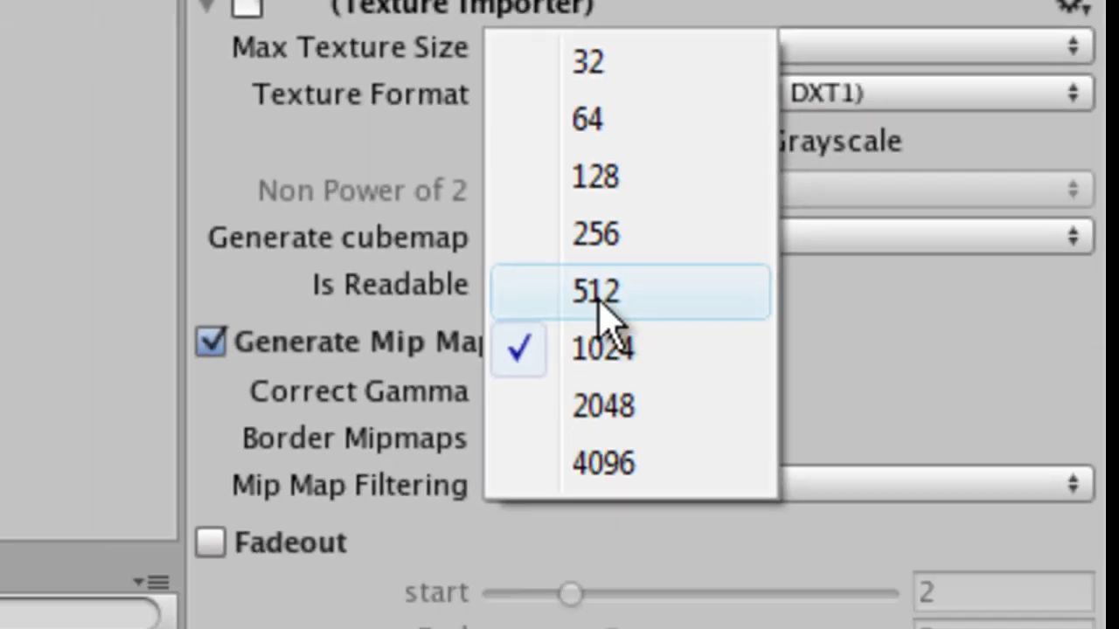
Step: Restore 1skybox_FRONT's max size to 512, then browse the DOWN2, RIGHT, LEFT and BACK textures
click(468, 367)
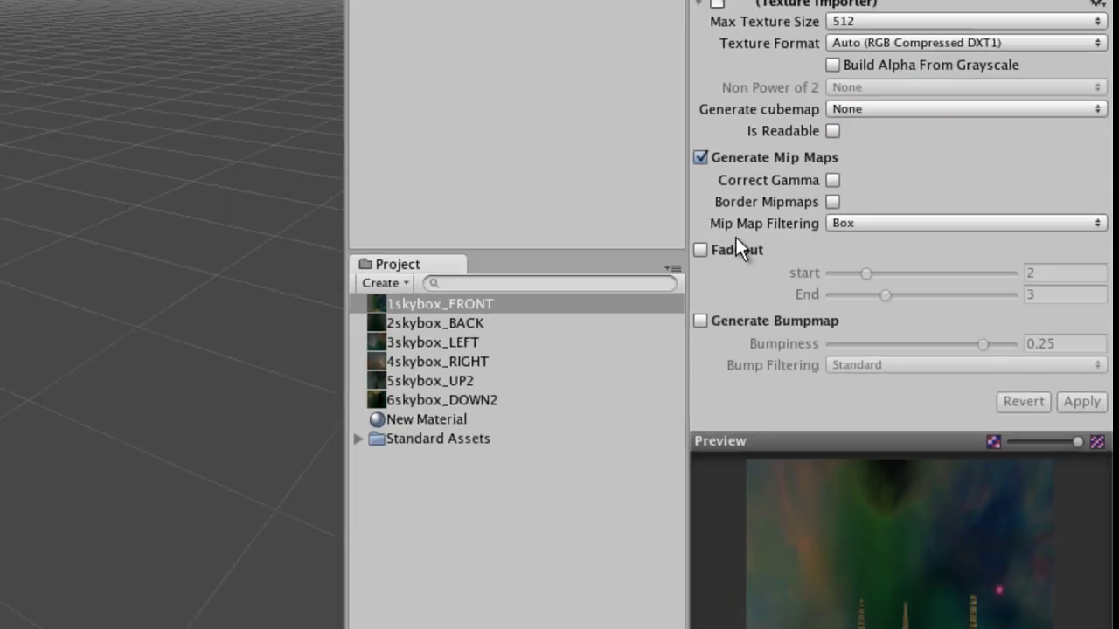
click(415, 394)
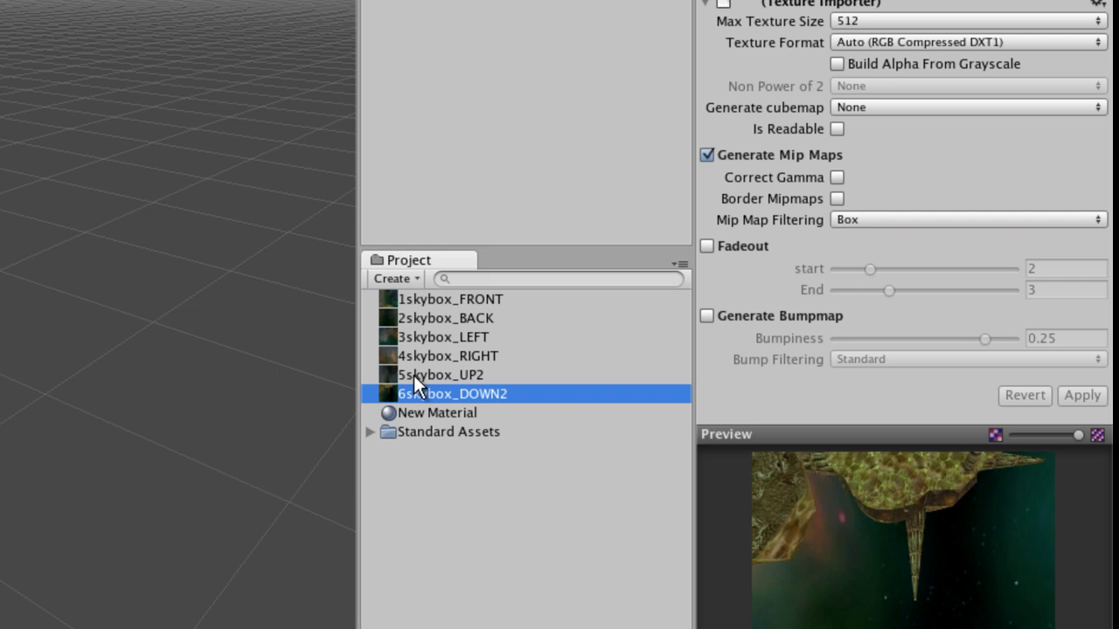
click(430, 373)
click(436, 358)
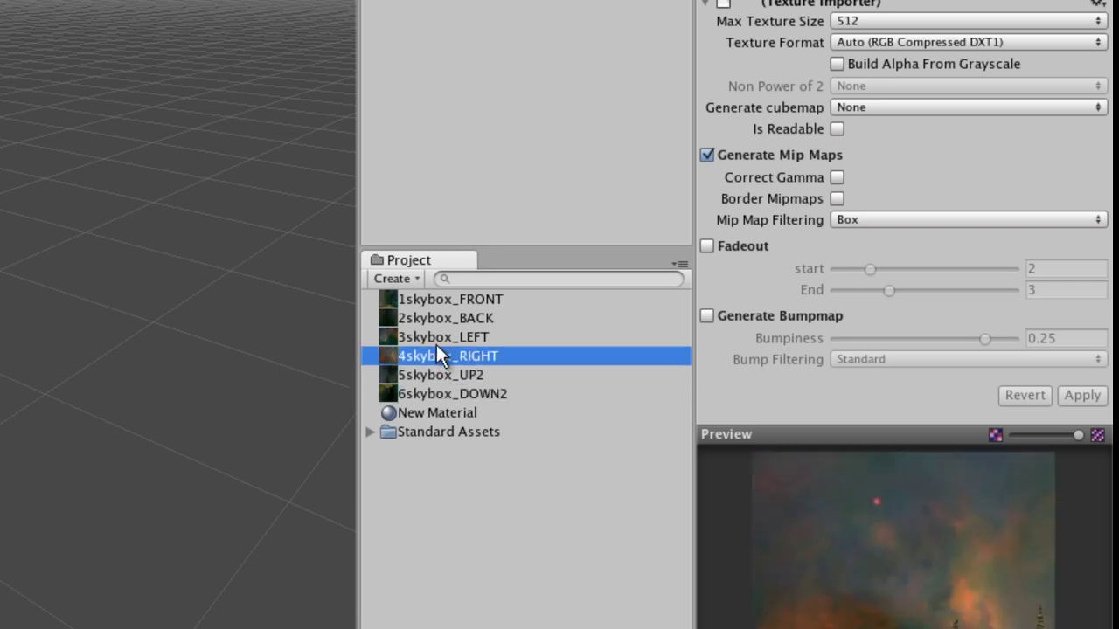
click(439, 325)
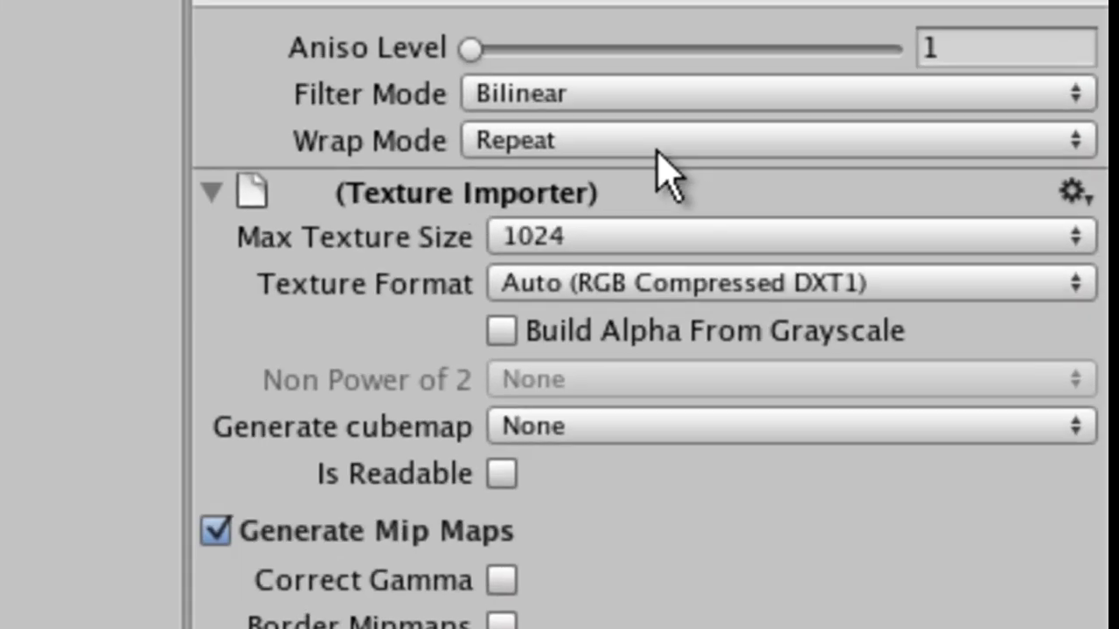
Step: Give 2skybox_BACK Clamp wrap mode and 512 max size, and apply the import settings
click(657, 146)
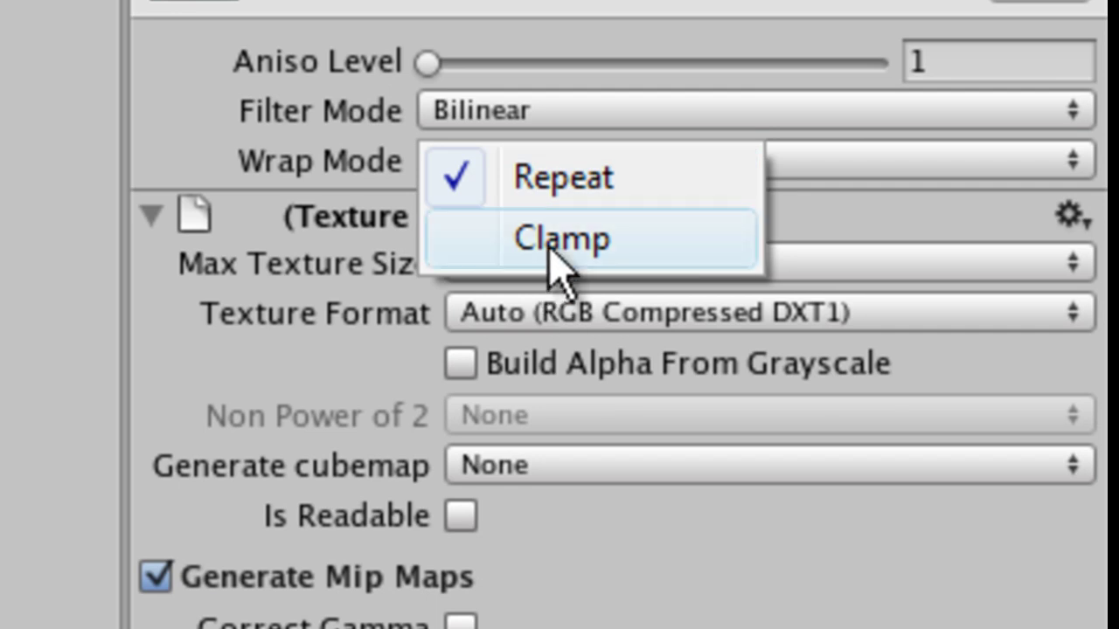
click(583, 217)
click(682, 262)
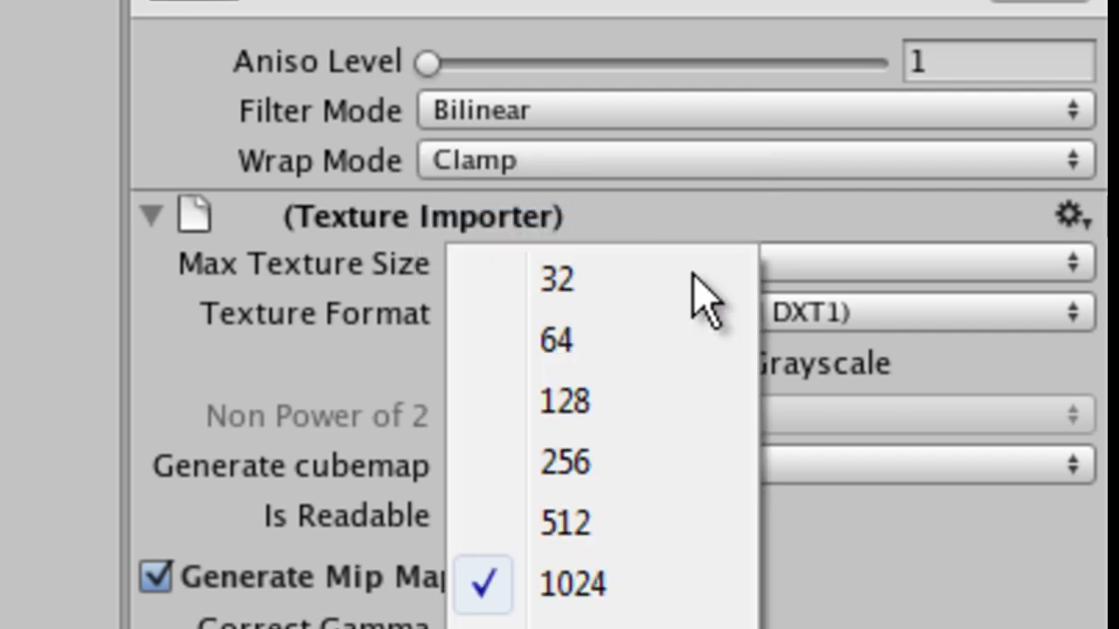
click(584, 534)
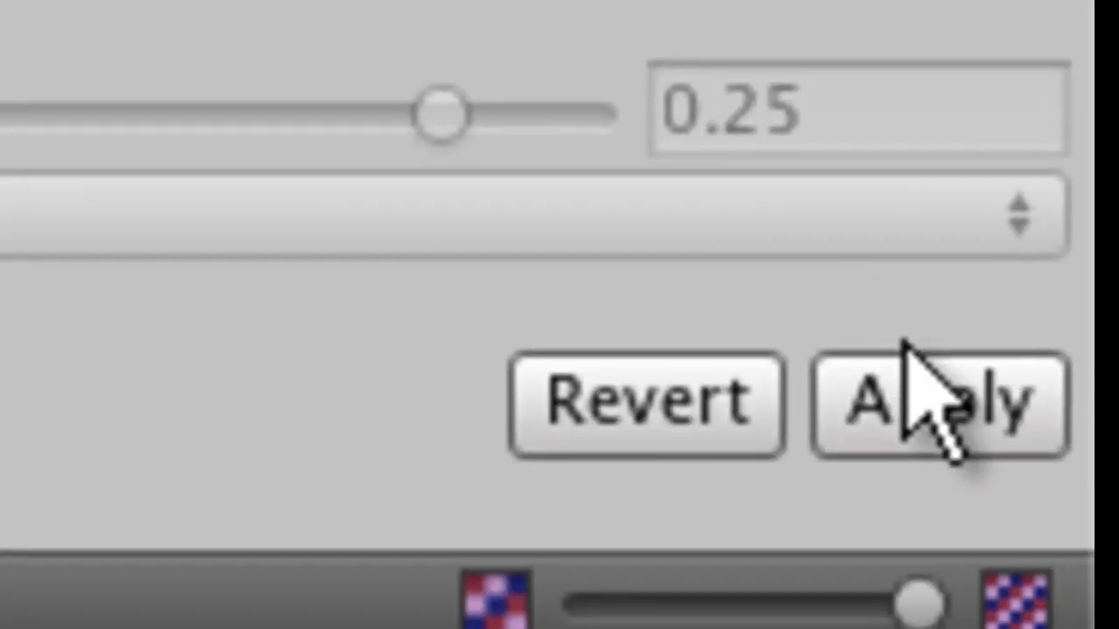
click(906, 343)
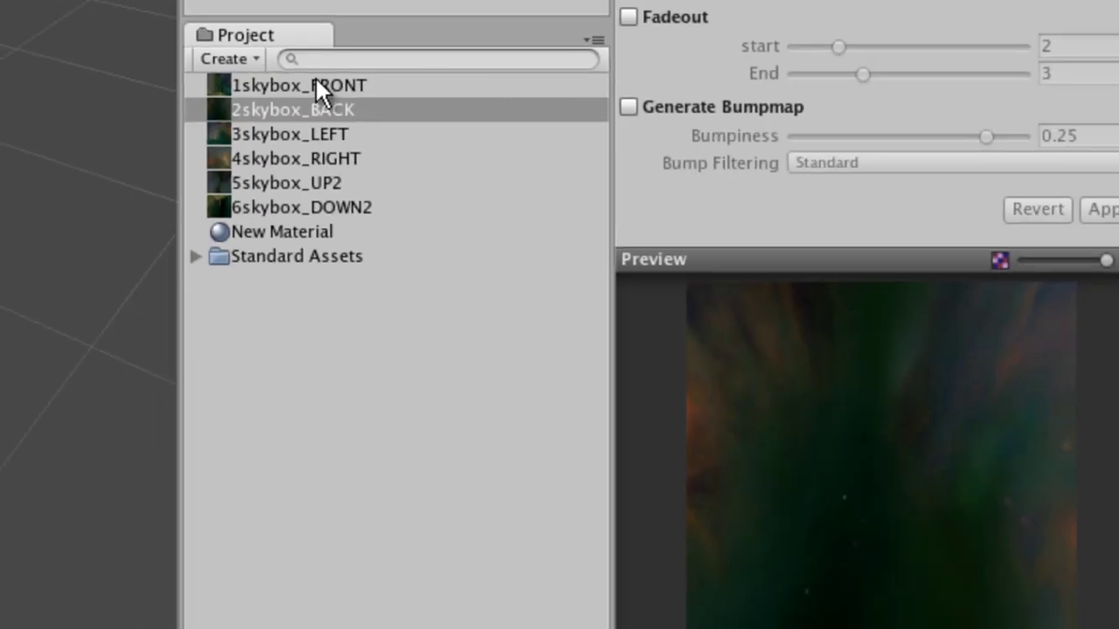
Step: Preview all six skybox textures in turn, then select New Material to show its empty slots
click(316, 85)
click(322, 185)
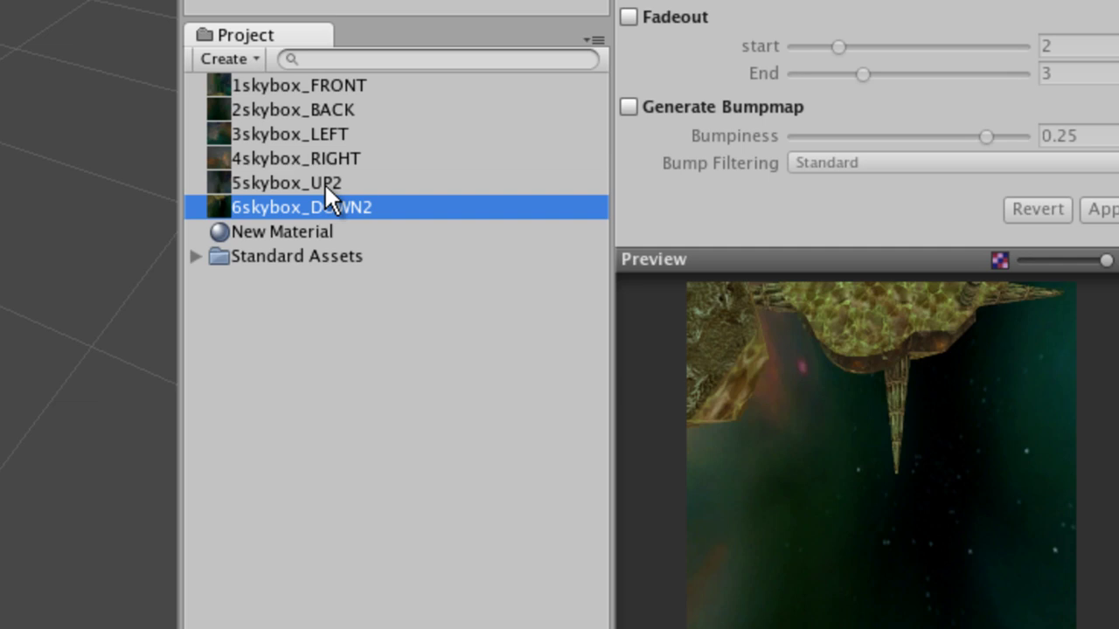
click(324, 181)
click(326, 160)
click(333, 131)
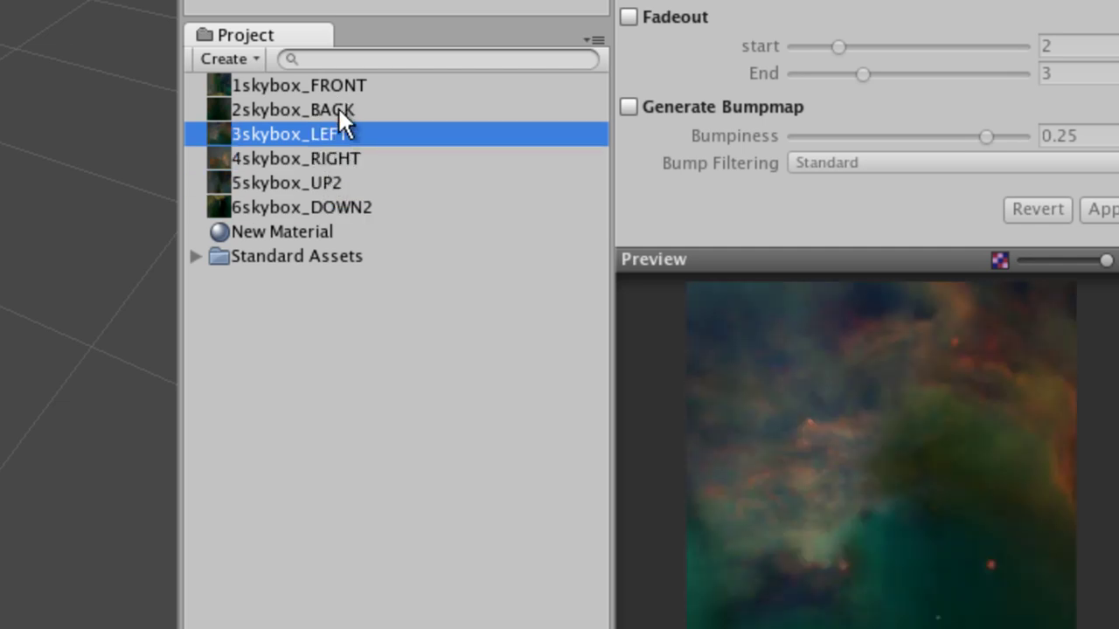
click(337, 108)
click(328, 84)
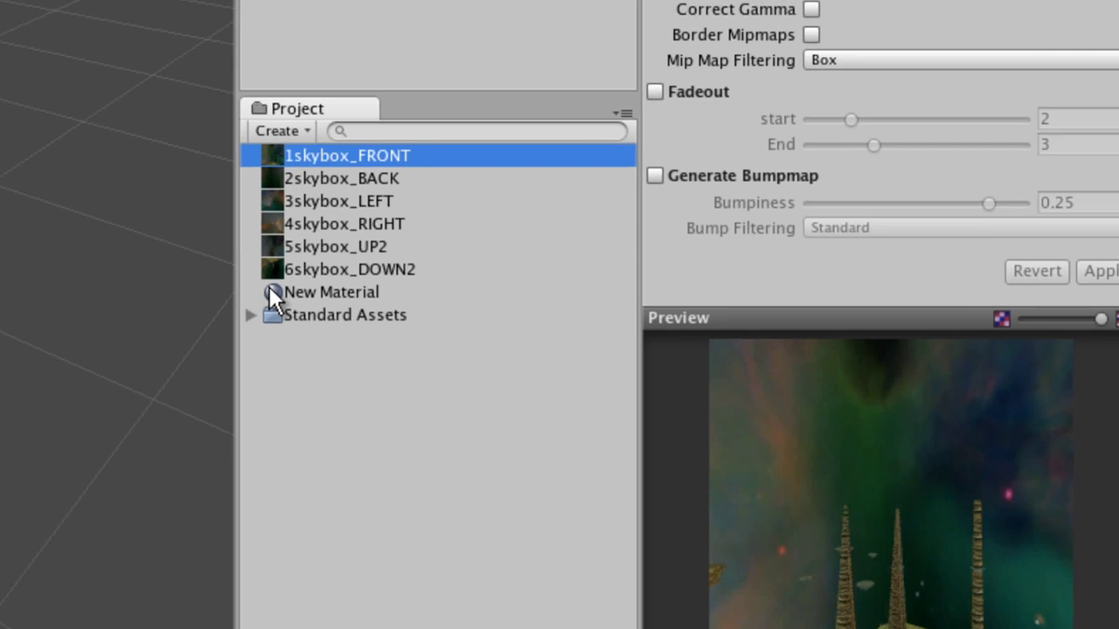
click(457, 501)
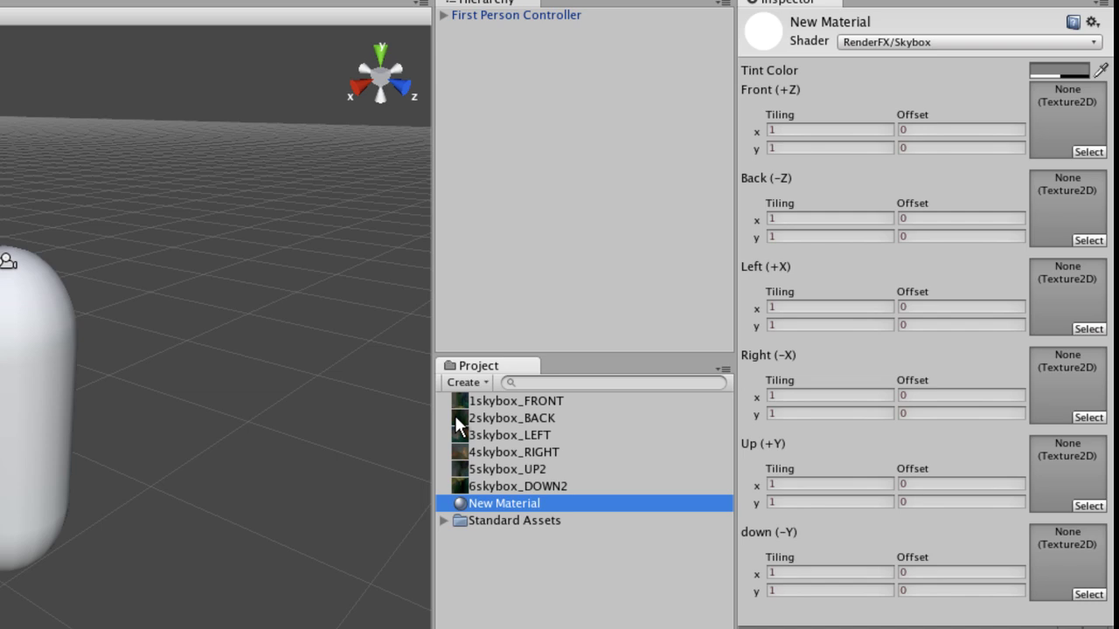
Step: Assign FRONT, BACK, LEFT, RIGHT, UP2 and DOWN2 textures to their matching faces, then spin the preview
drag(460, 409, 1077, 109)
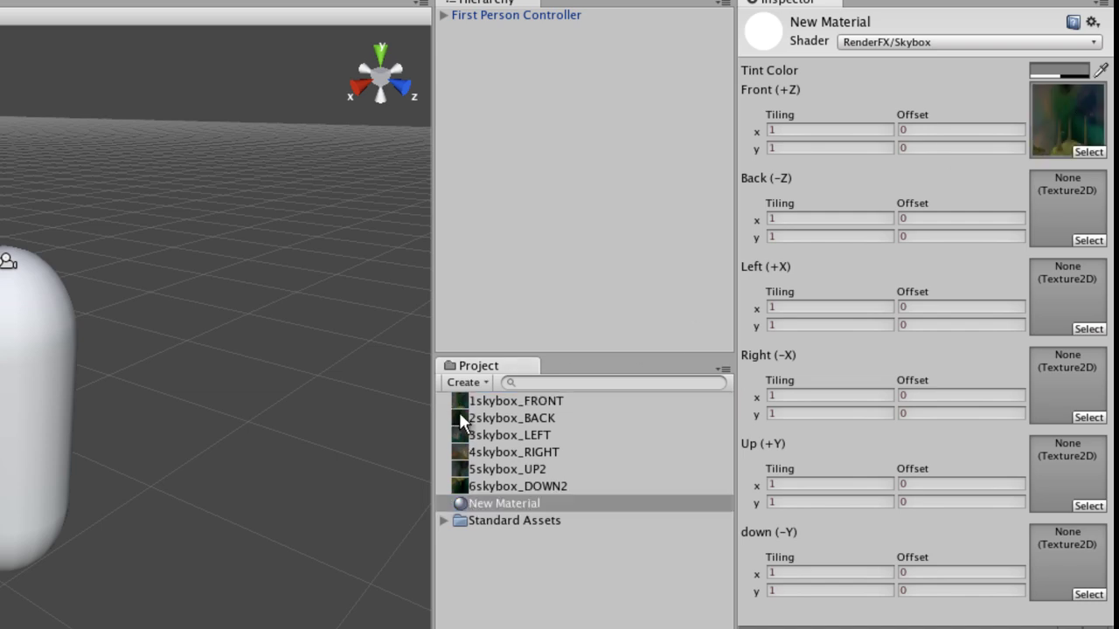
drag(462, 421, 1066, 210)
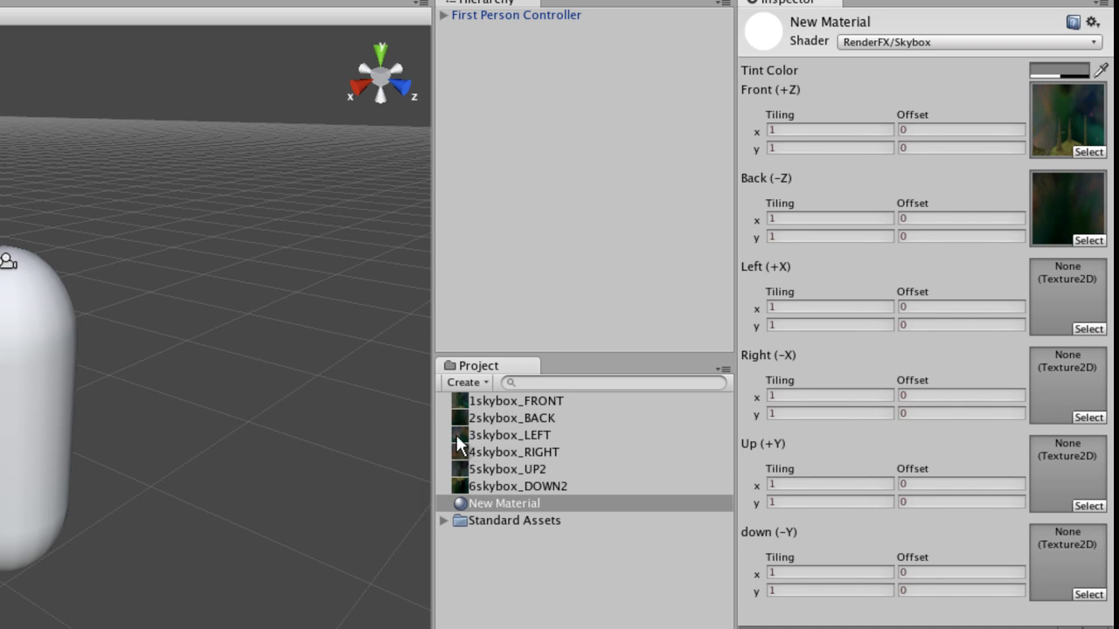
drag(459, 443, 1064, 295)
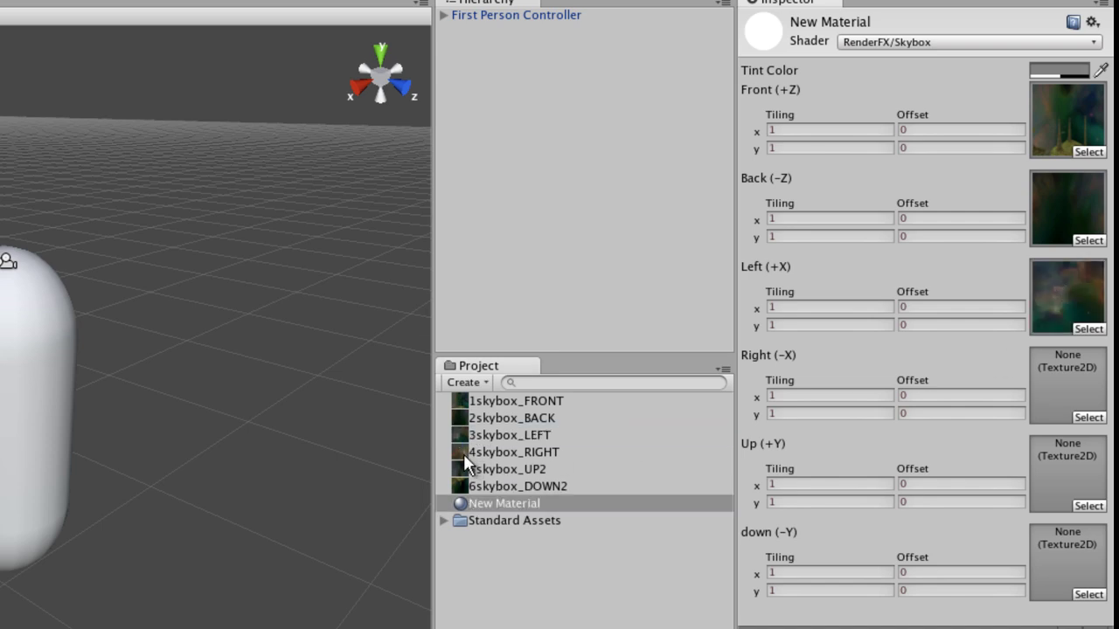
drag(461, 453, 1067, 385)
drag(470, 473, 1068, 467)
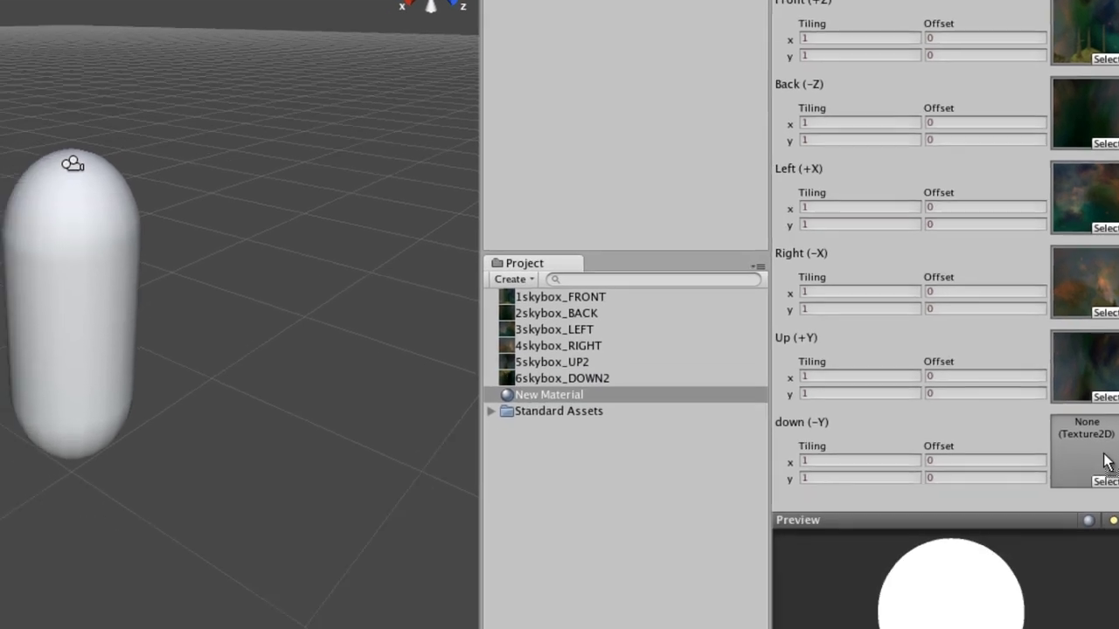
drag(457, 487, 1068, 564)
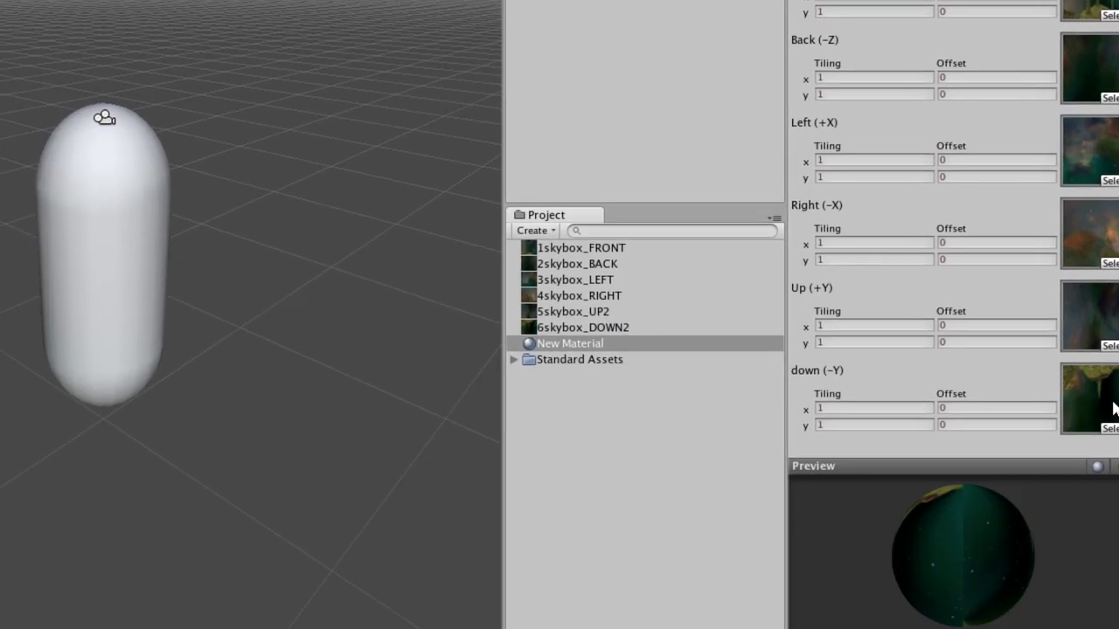
mouse_move(984, 561)
mouse_down()
mouse_move(906, 506)
mouse_move(1034, 554)
mouse_move(878, 599)
mouse_up()
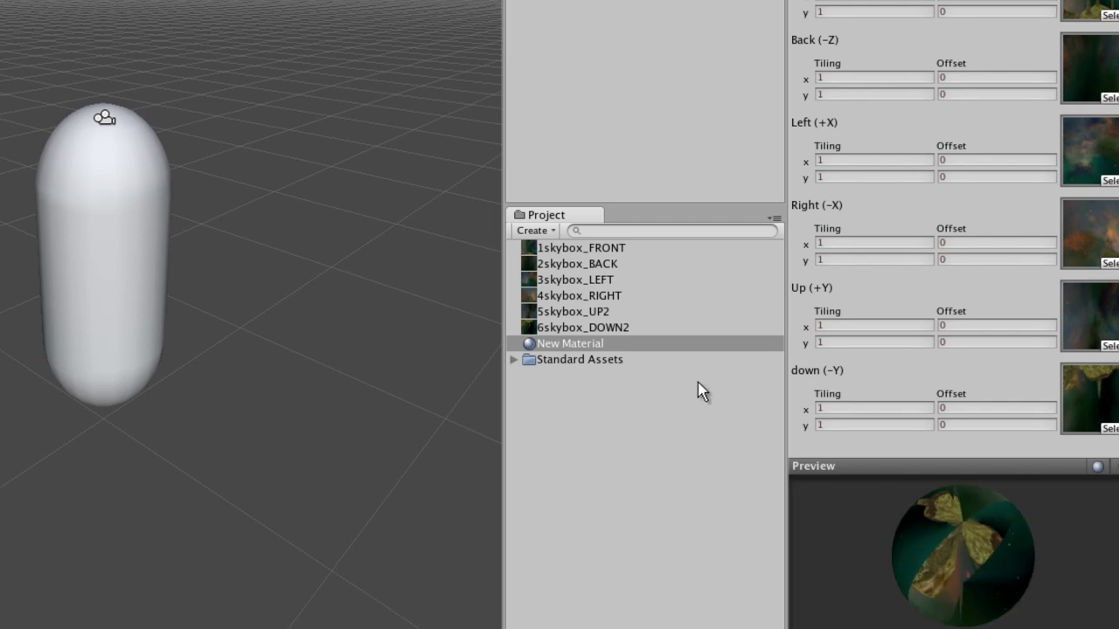
Step: Rename the New Material asset to 'skybox'
click(584, 346)
key(Return)
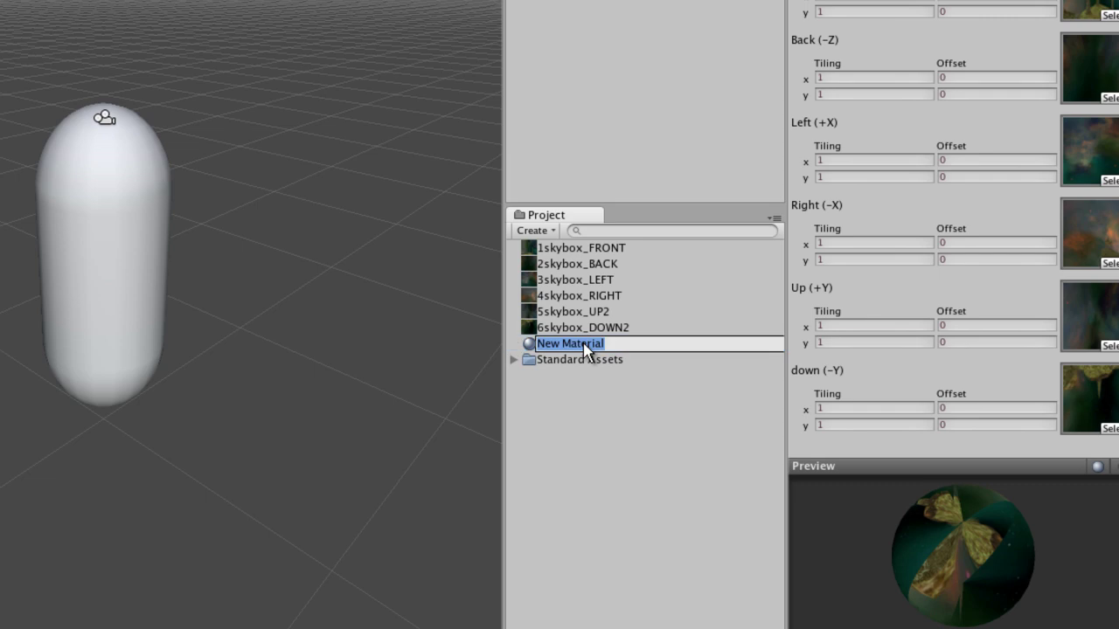
text(sk)
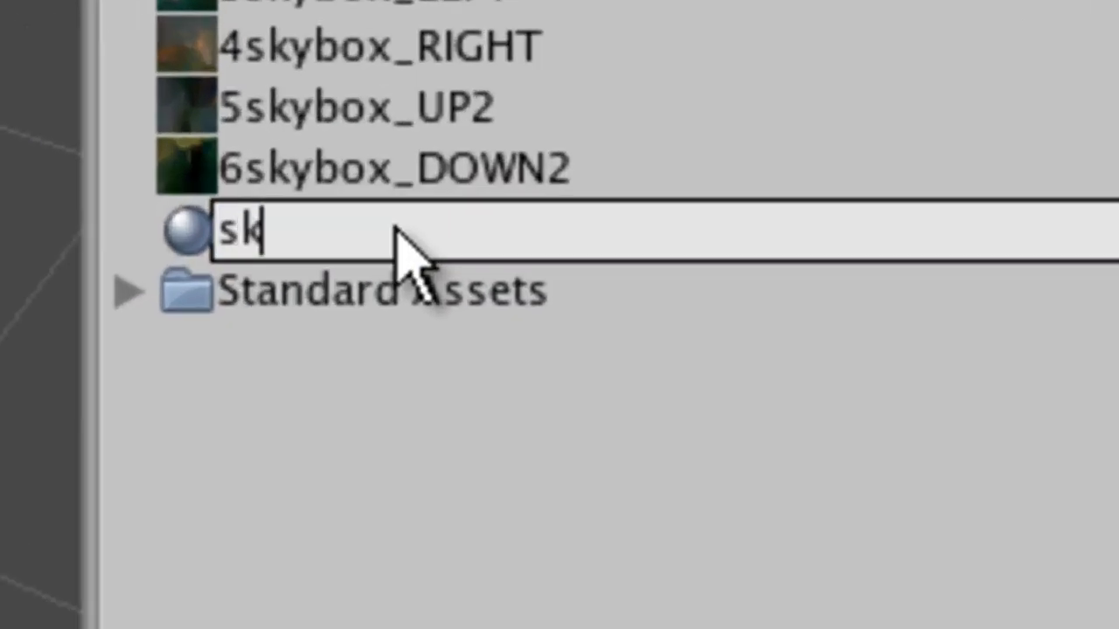
text(ybox)
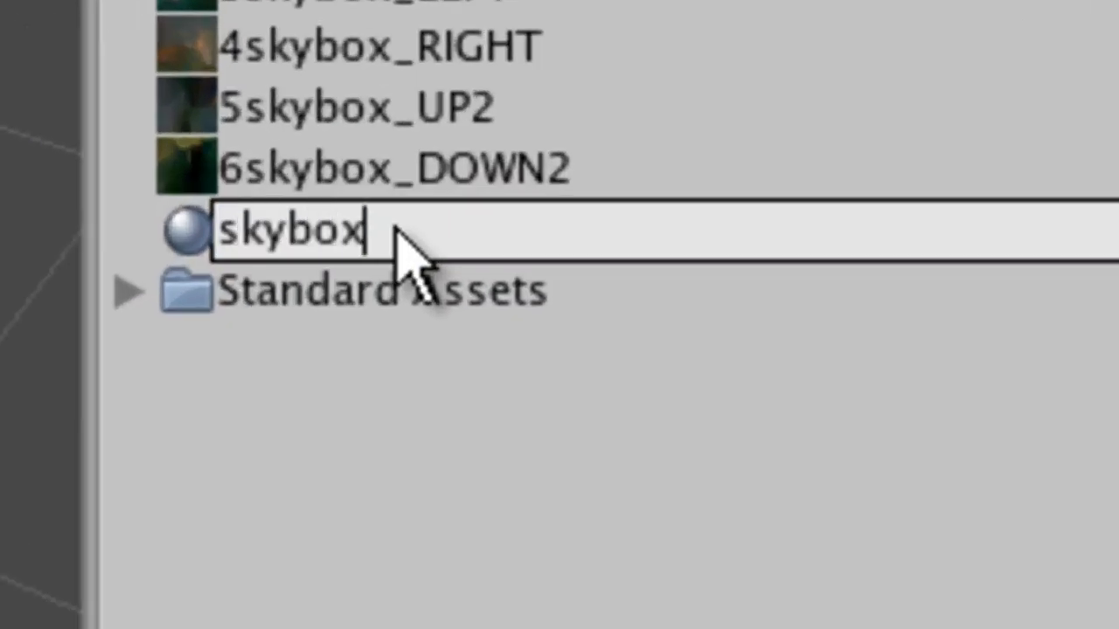
key(Return)
click(587, 341)
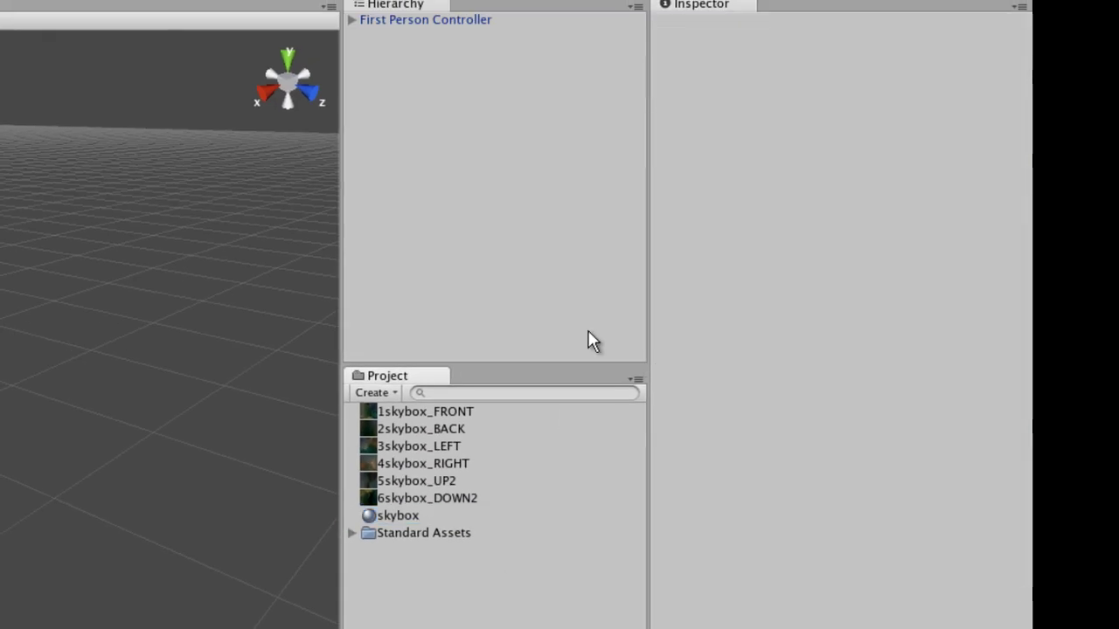
Step: Frame the First Person Controller, expand it, and select its child Main Camera
click(422, 21)
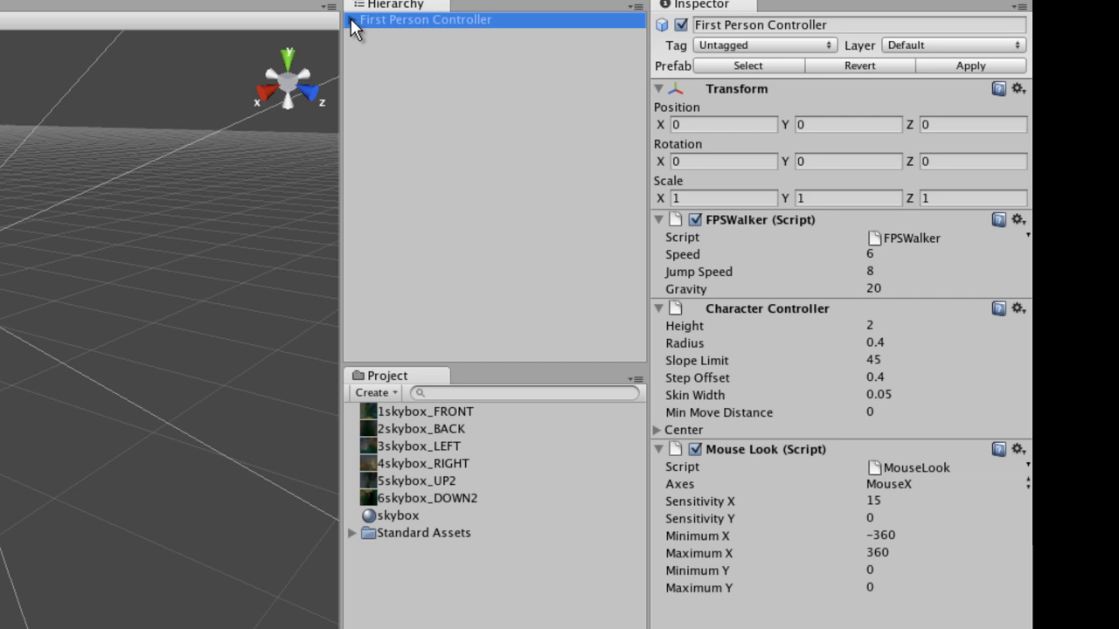
key(f)
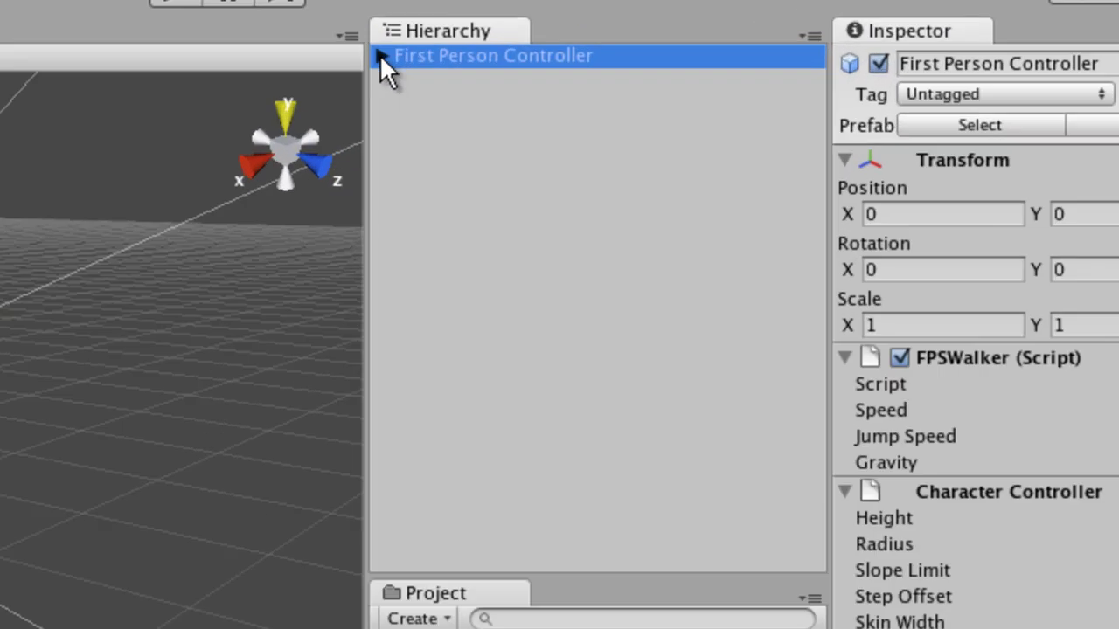
click(543, 15)
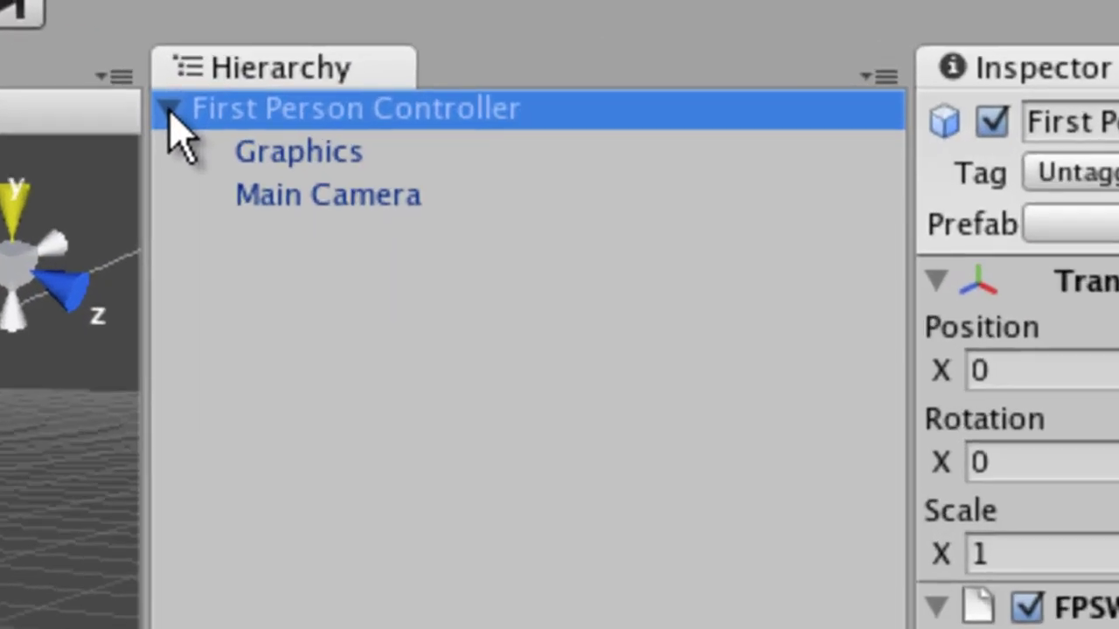
click(308, 210)
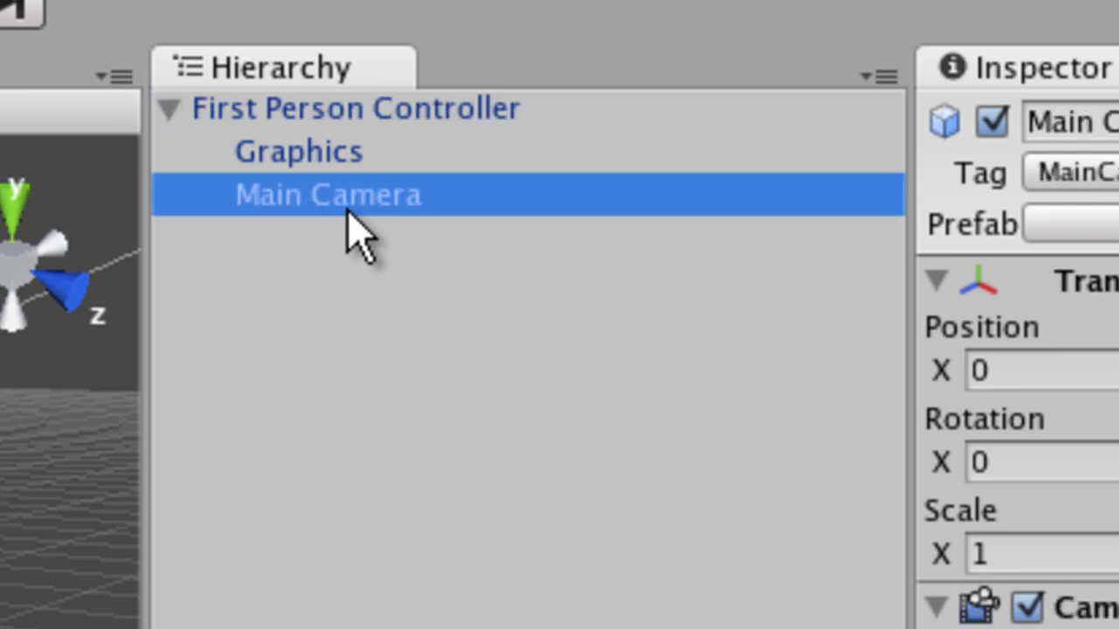
click(564, 481)
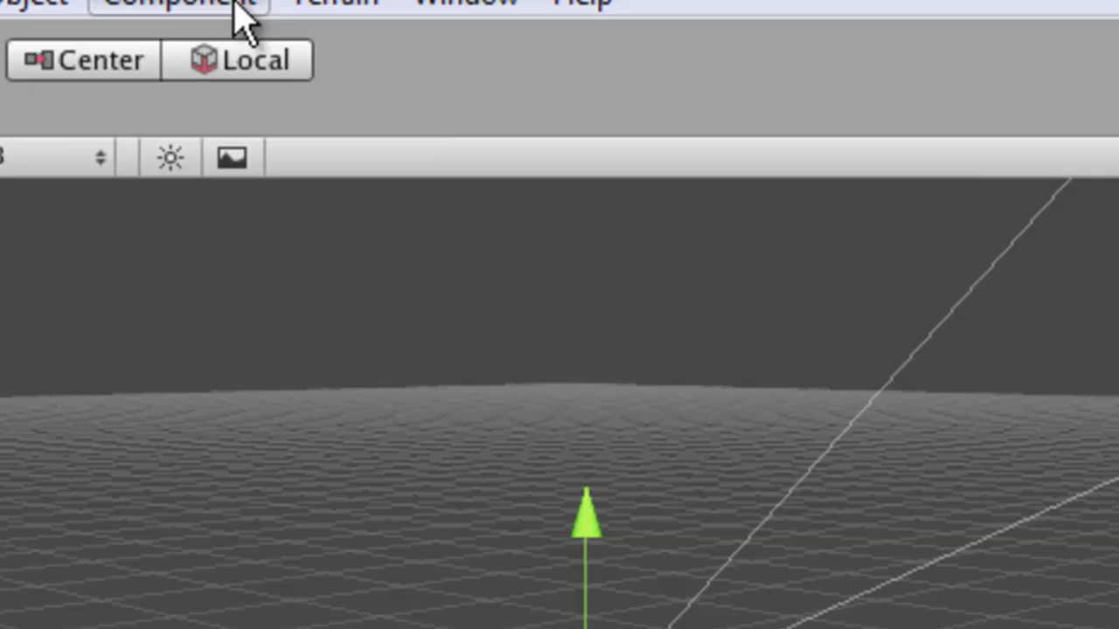
Step: Attach a Rendering > Skybox component to the Main Camera, accepting the lost prefab link
click(472, 90)
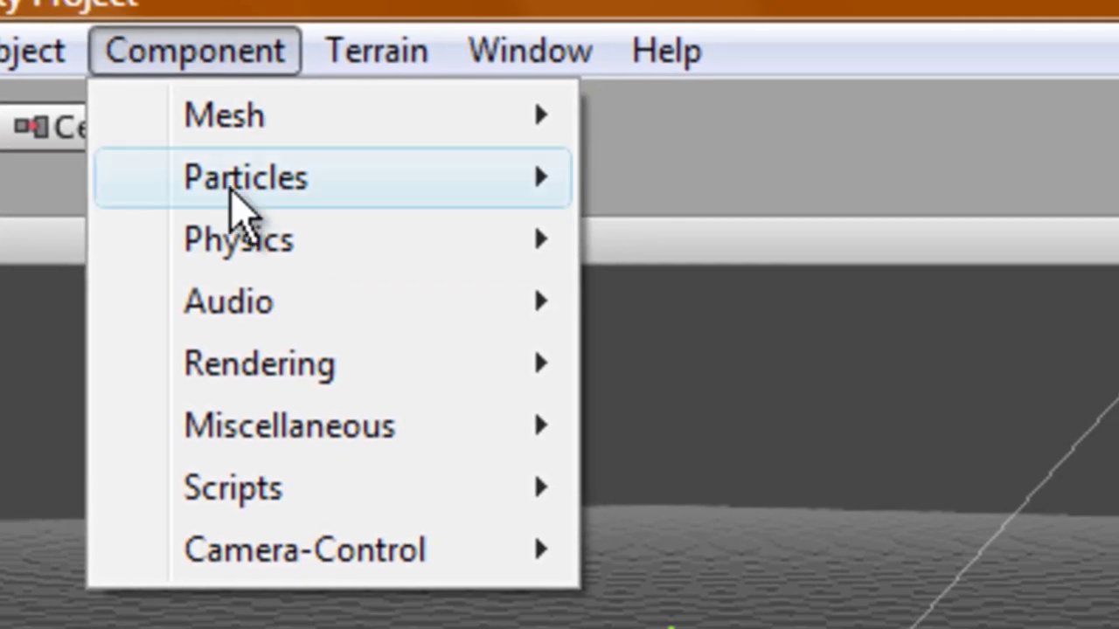
mouse_move(176, 161)
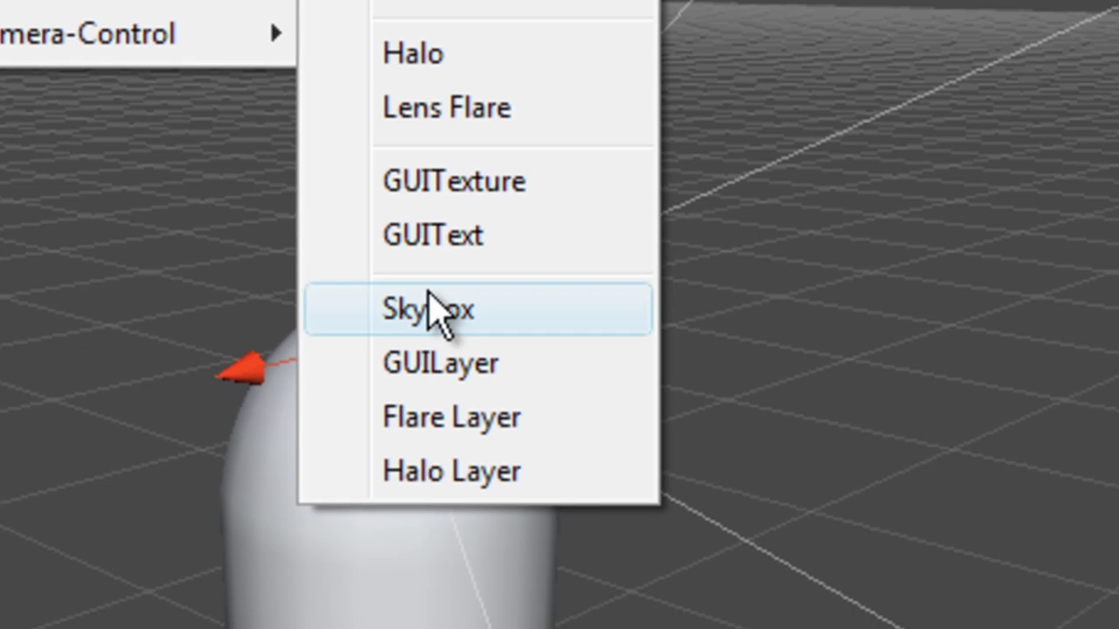
click(428, 297)
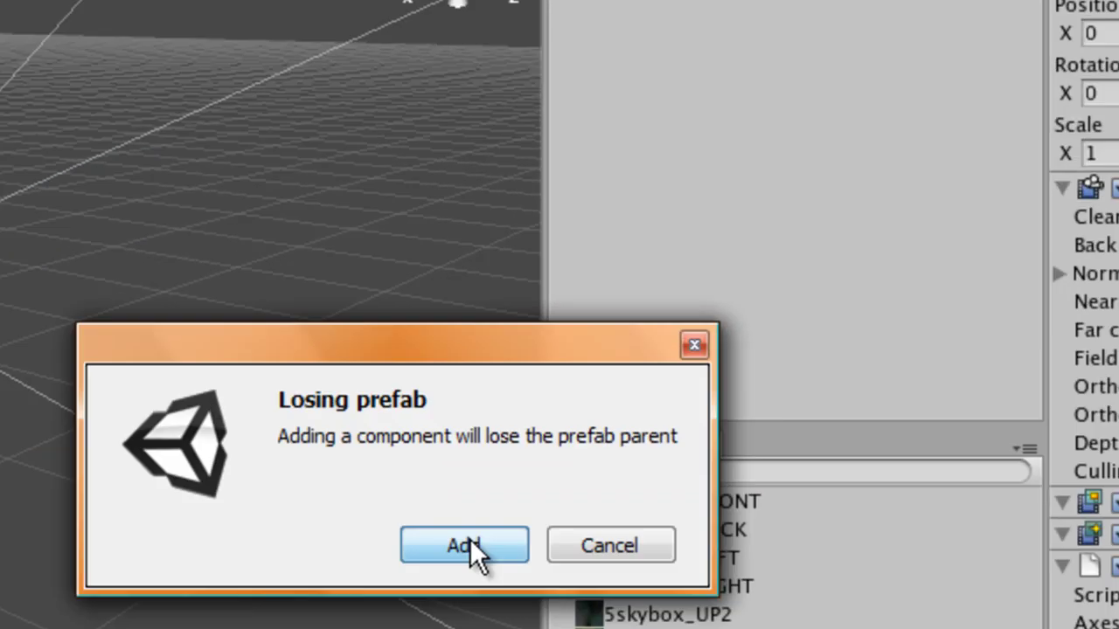
click(623, 347)
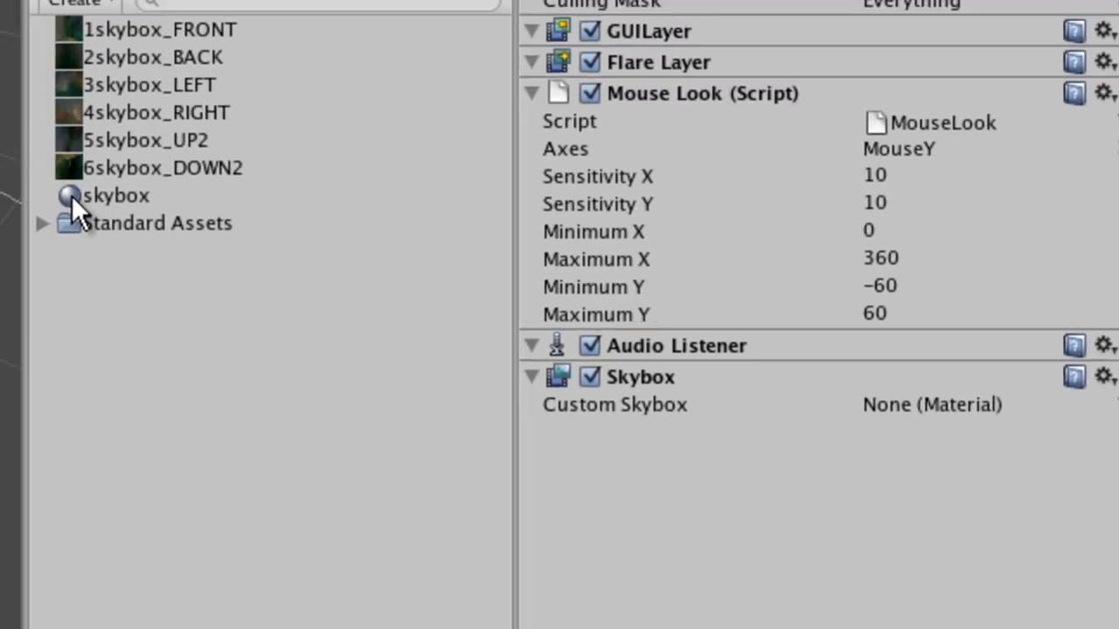
Step: Drag the skybox material into the Main Camera's Custom Skybox field
click(70, 195)
drag(72, 190, 955, 410)
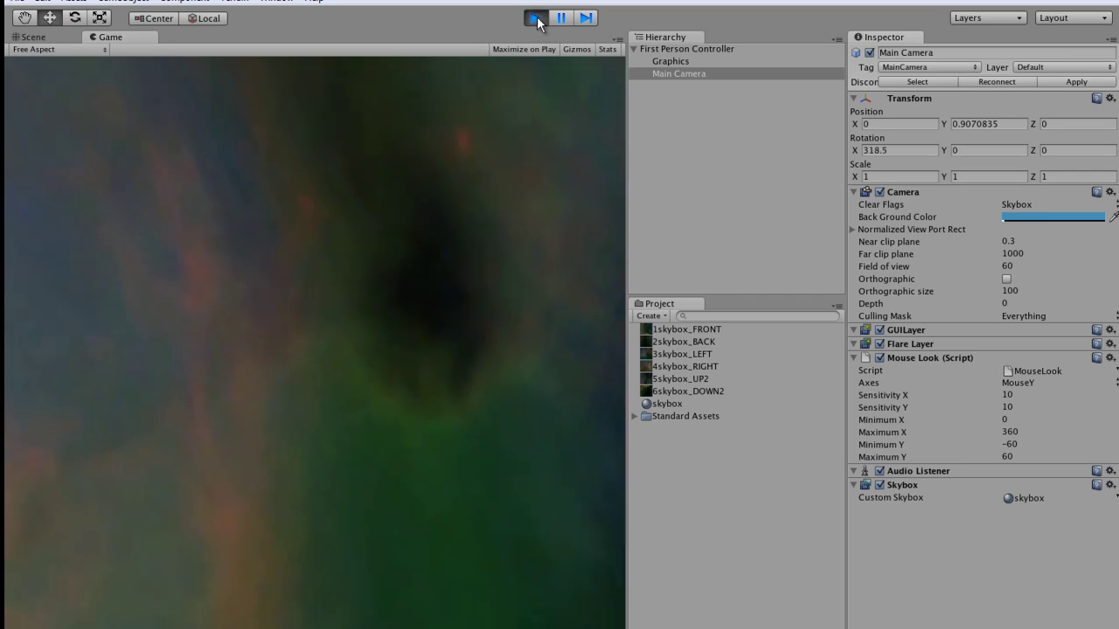
Step: Exit Play mode to return to the editor
click(535, 18)
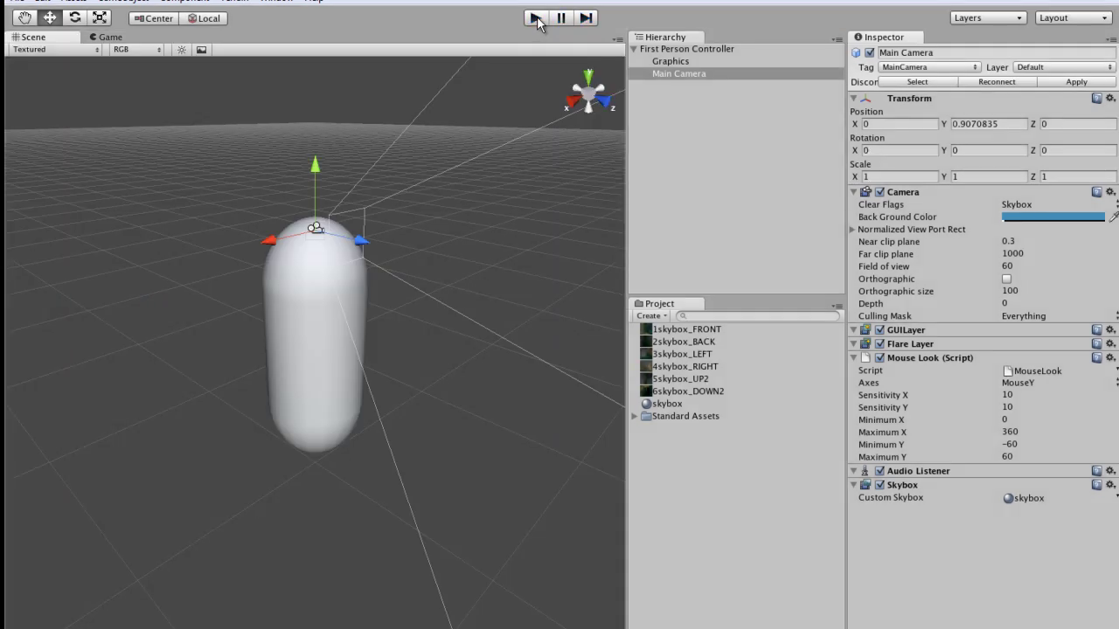